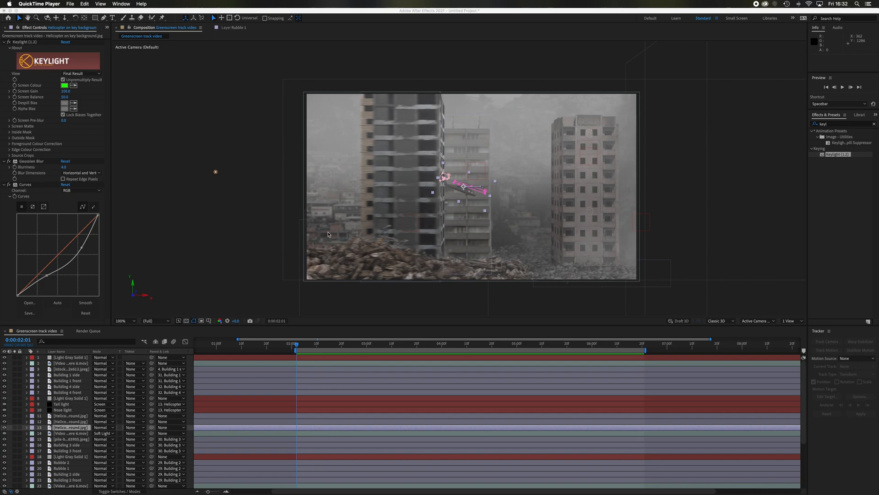
Look through the finished composition's layer stack and preview Greenscreen track video.MOV in the Tracking Project assets folder.
{"action": "scroll", "coordinate": [65, 388], "scroll_direction": "down", "scroll_amount": 5}
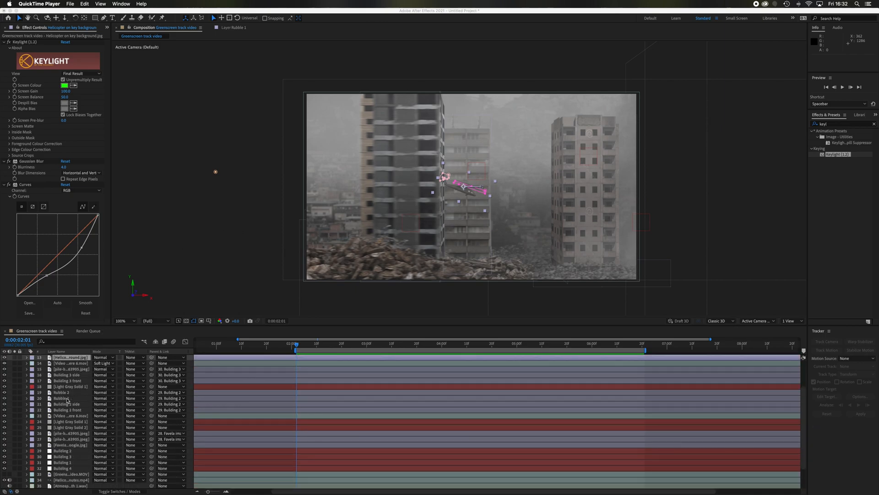
{"action": "left_click", "coordinate": [73, 485]}
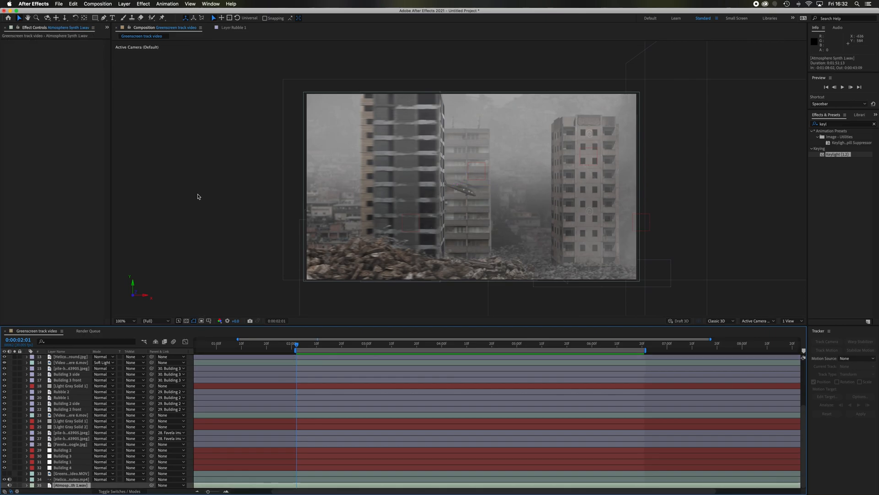
{"action": "key", "text": "ctrl+Up"}
{"action": "left_click", "coordinate": [609, 161]}
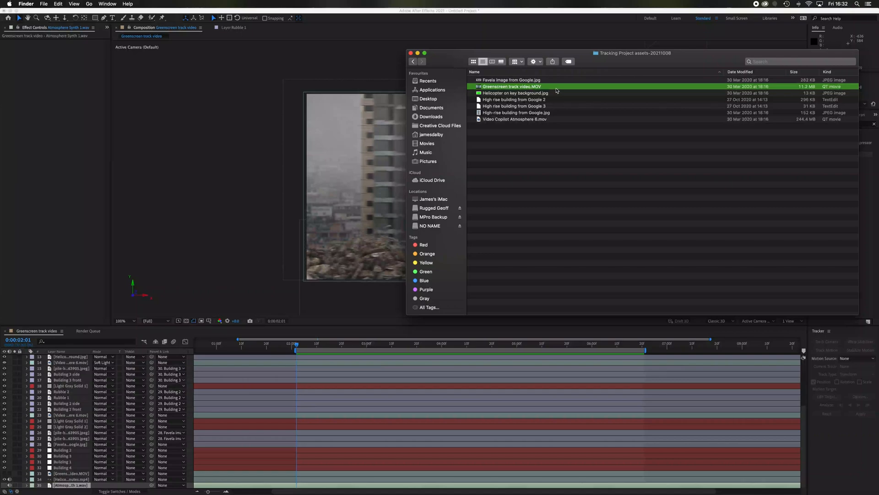
{"action": "key", "text": "space"}
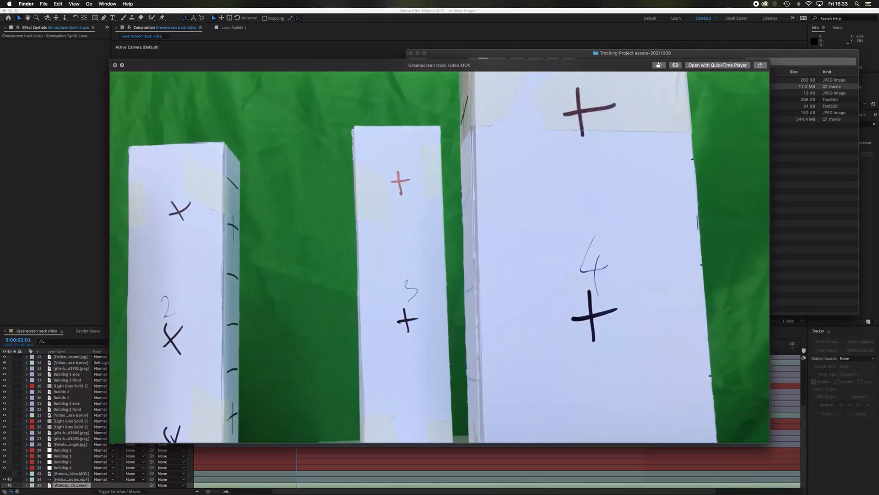
{"action": "key", "text": "space"}
{"action": "left_click", "coordinate": [36, 183]}
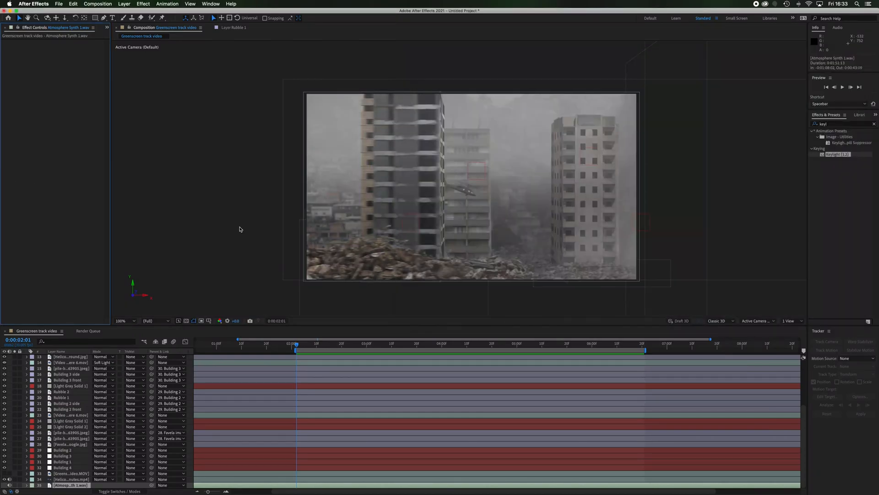
Play back the finished helicopter composite, return to 0:00:02:01 and review its full layer stack.
{"action": "key", "text": "space"}
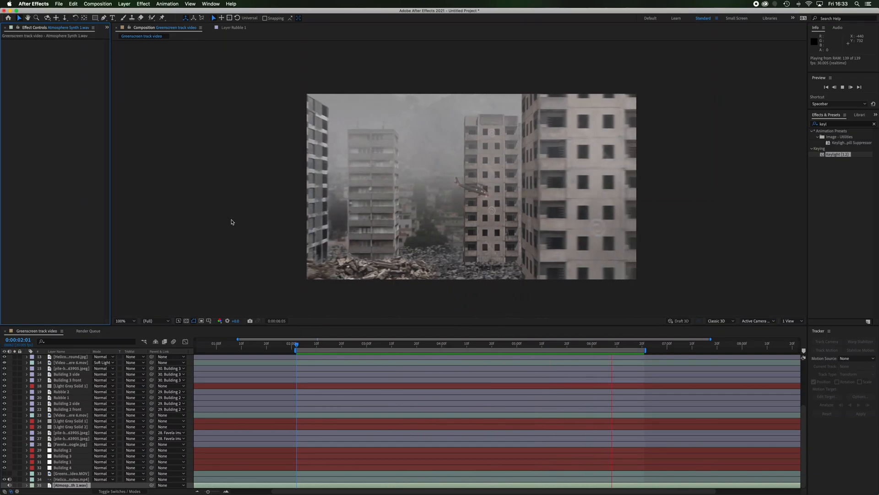
{"action": "key", "text": "space"}
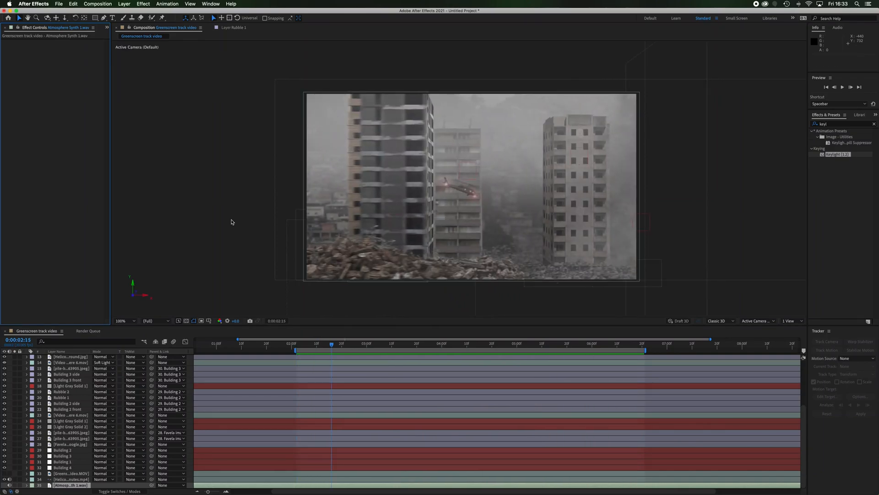
{"action": "left_click_drag", "start_coordinate": [332, 345], "coordinate": [297, 344]}
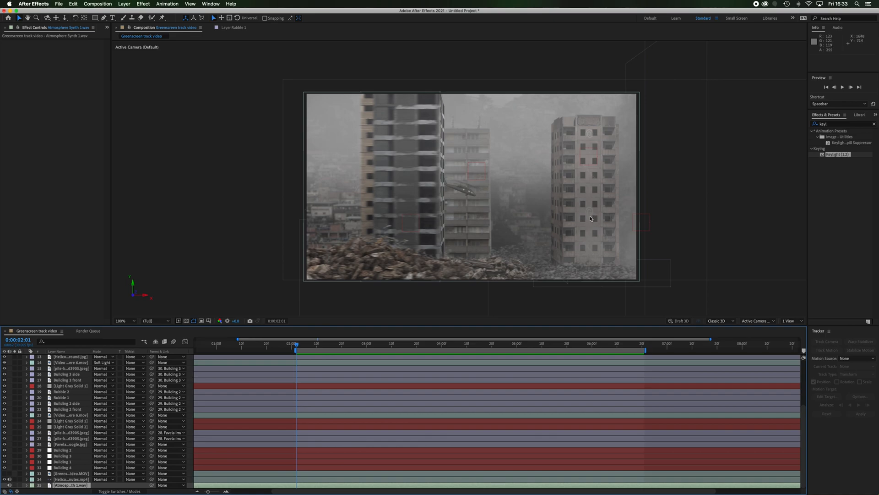
{"action": "left_click_drag", "start_coordinate": [298, 347], "coordinate": [299, 367]}
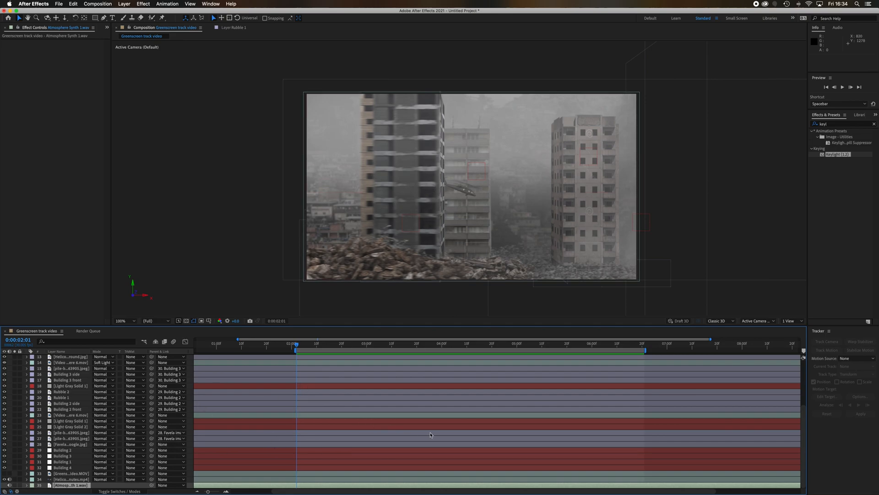
{"action": "scroll", "coordinate": [431, 435], "scroll_direction": "up", "scroll_amount": 5}
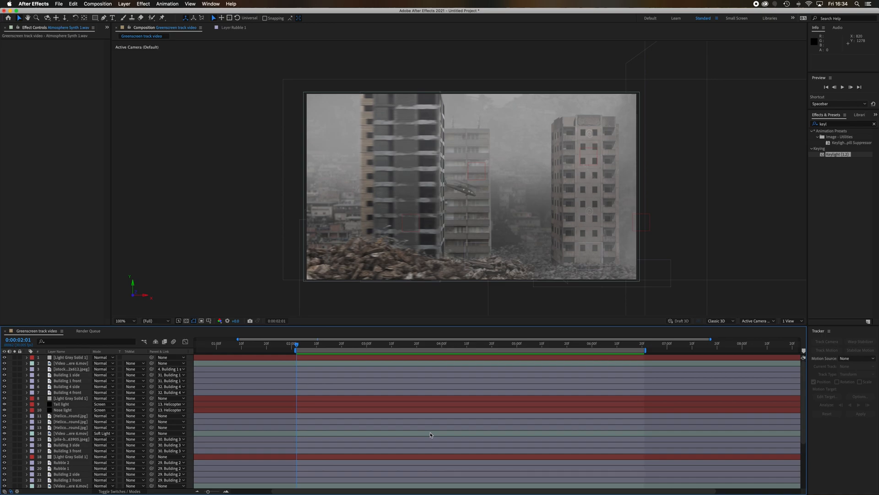
{"action": "scroll", "coordinate": [431, 435], "scroll_direction": "down", "scroll_amount": 5}
{"action": "scroll", "coordinate": [431, 434], "scroll_direction": "up", "scroll_amount": 5}
Save the project as "Helicopter project 1" in the Documents folder.
{"action": "left_click", "coordinate": [58, 3]}
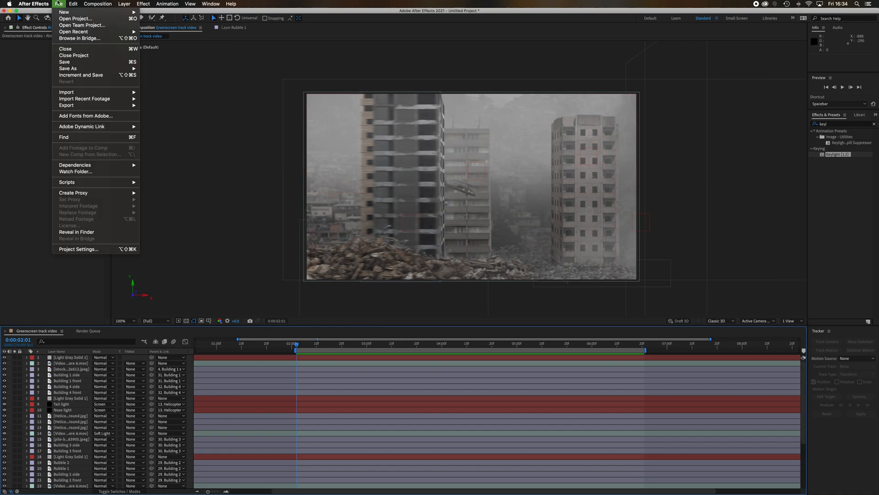
{"action": "mouse_move", "coordinate": [73, 68]}
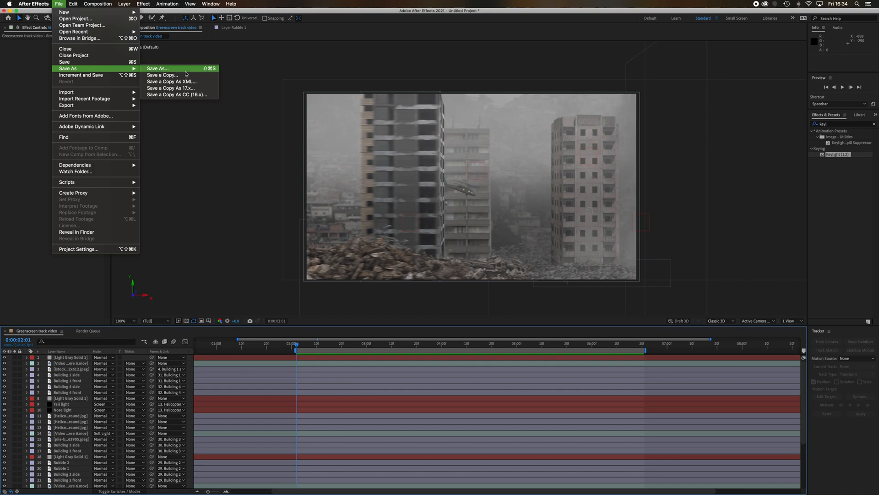
{"action": "left_click", "coordinate": [161, 69]}
{"action": "type", "text": "Helicopter project 1"}
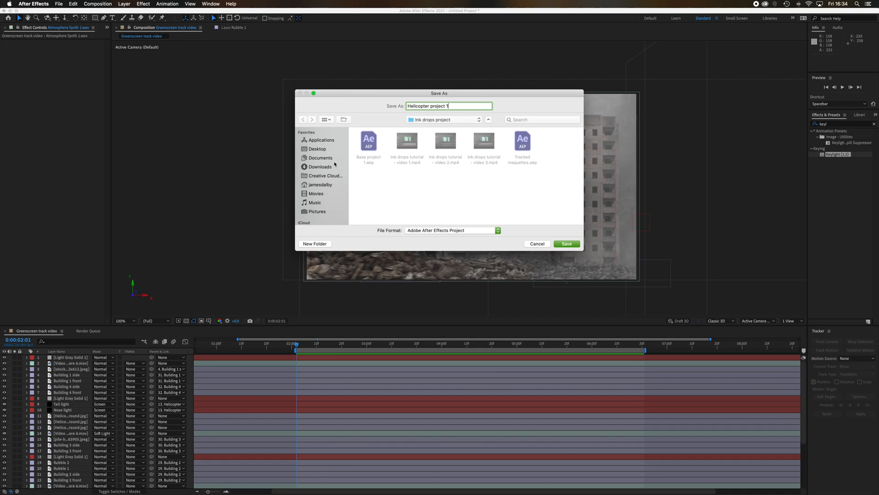
{"action": "left_click", "coordinate": [331, 158]}
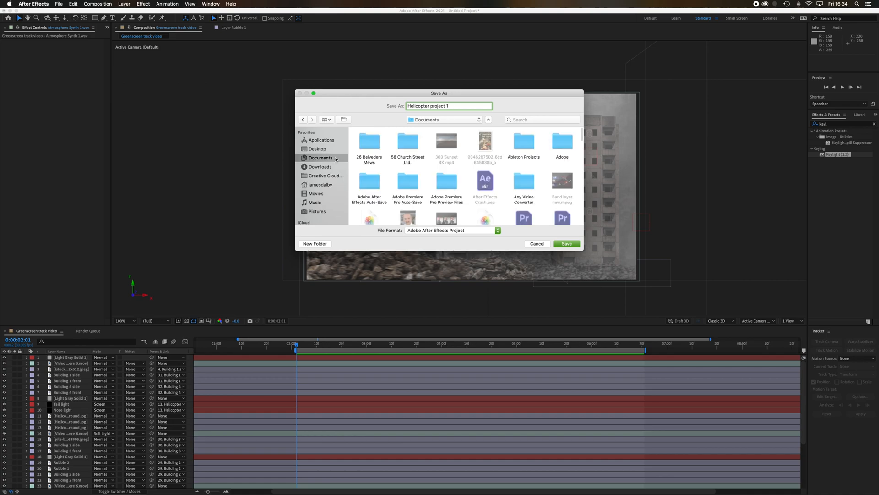
{"action": "left_click", "coordinate": [567, 244]}
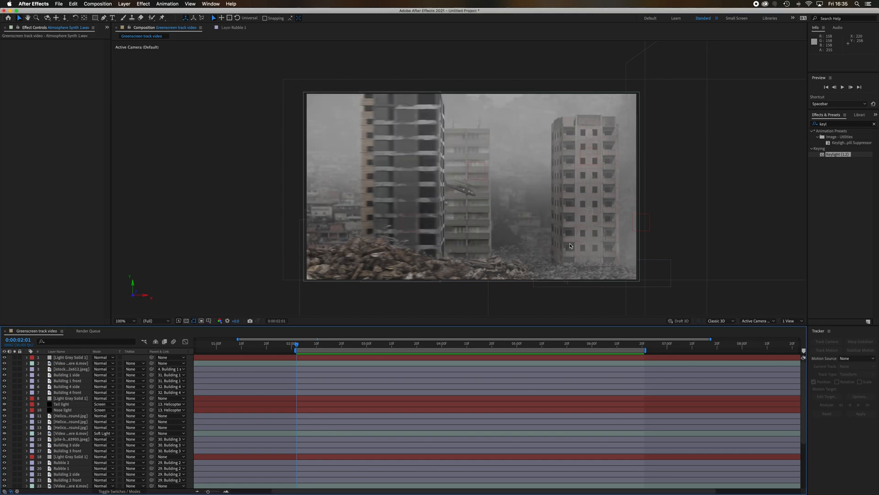
Start a new project and create a composition named Comp 1 with the HDTV 1080 29.97 preset.
{"action": "left_click", "coordinate": [59, 3]}
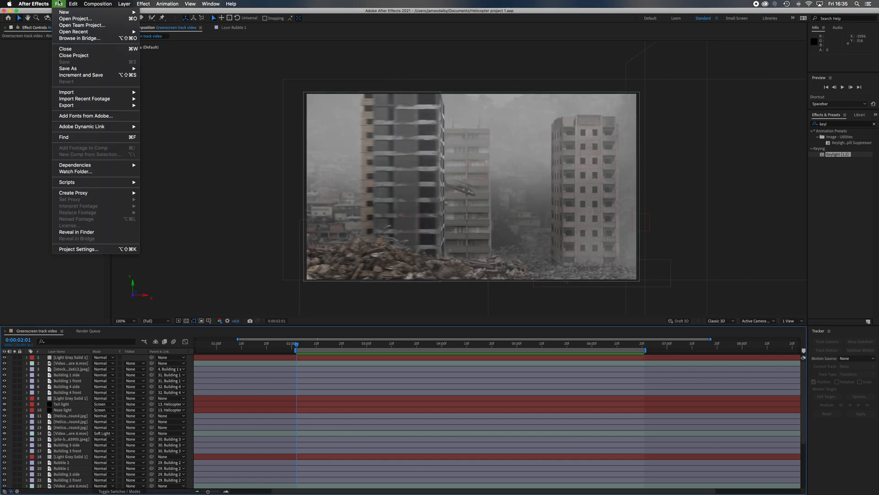
{"action": "mouse_move", "coordinate": [66, 12]}
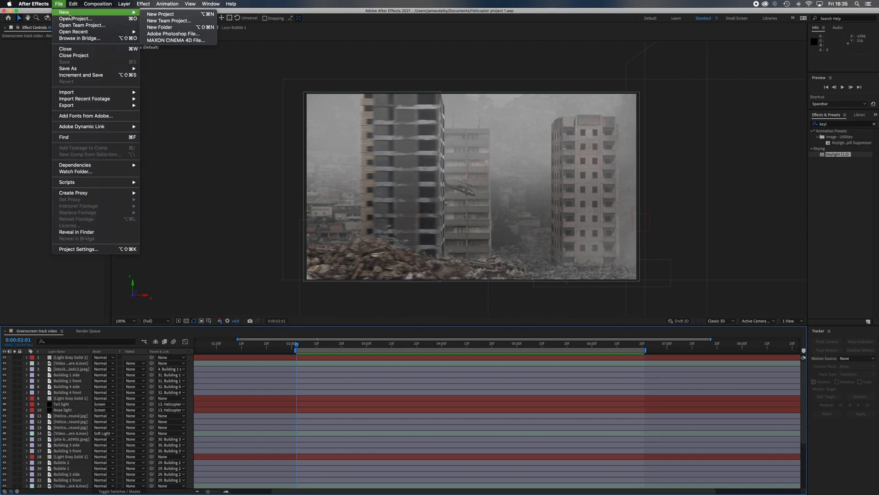
{"action": "left_click", "coordinate": [163, 16]}
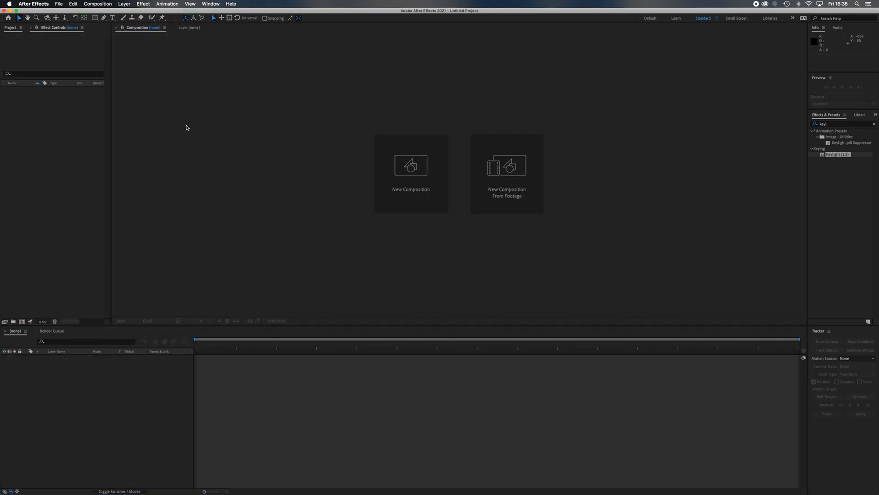
{"action": "left_click", "coordinate": [419, 193]}
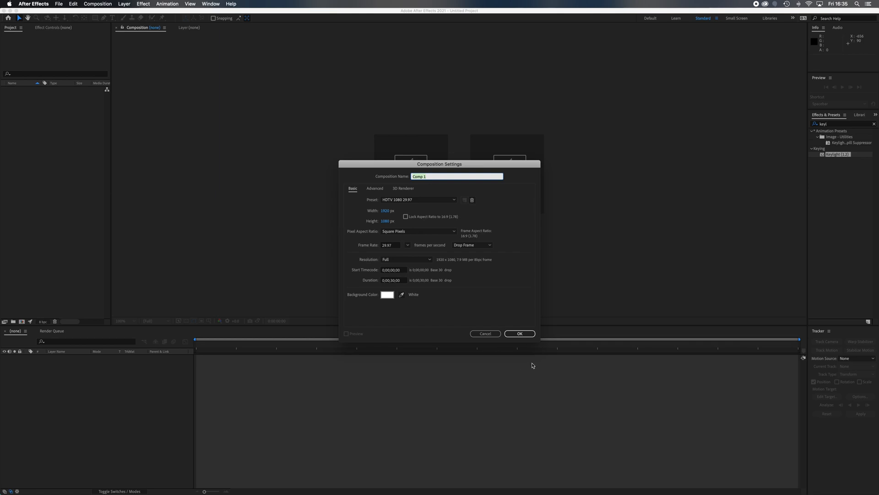
{"action": "left_click", "coordinate": [524, 334]}
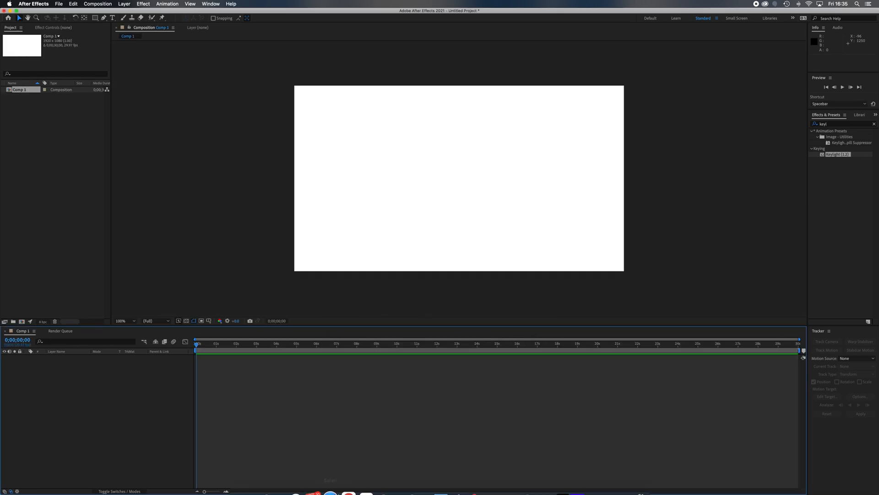
Import Greenscreen track video.MOV from the Tracking Project assets folder and add it to Comp 1 as a layer.
{"action": "left_click", "coordinate": [249, 471]}
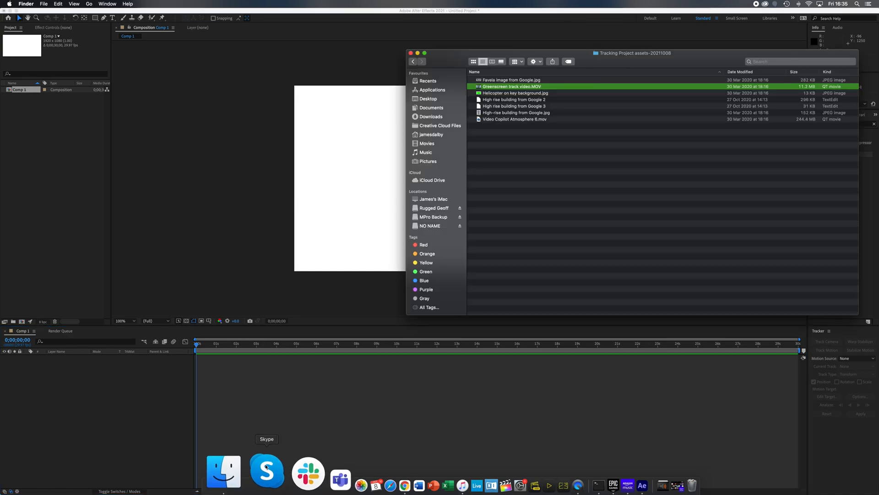
{"action": "left_click", "coordinate": [533, 176]}
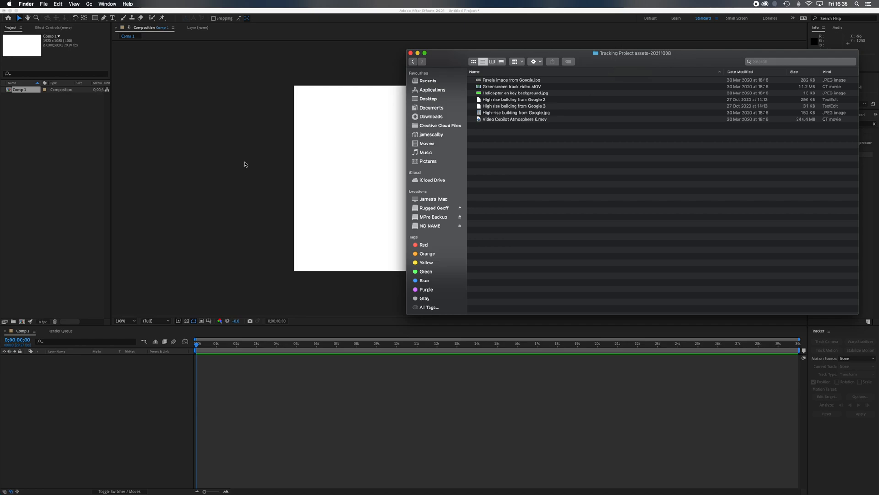
{"action": "left_click", "coordinate": [523, 86]}
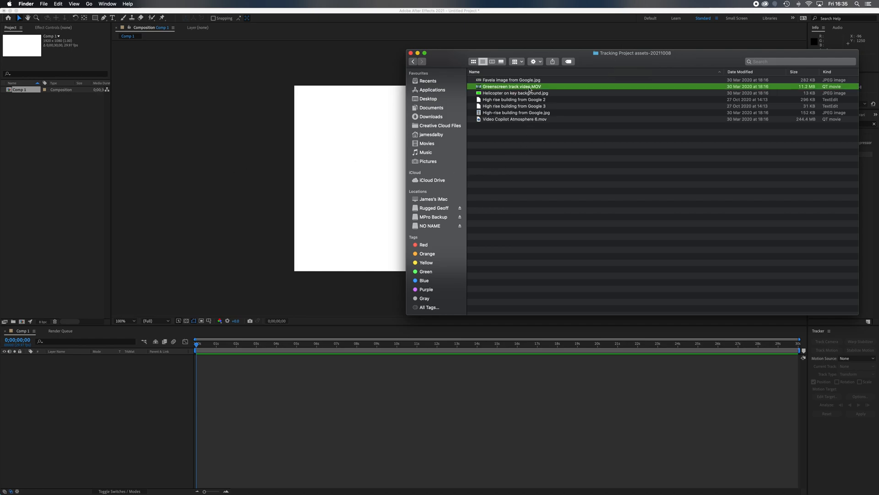
{"action": "left_click_drag", "start_coordinate": [528, 89], "coordinate": [57, 138]}
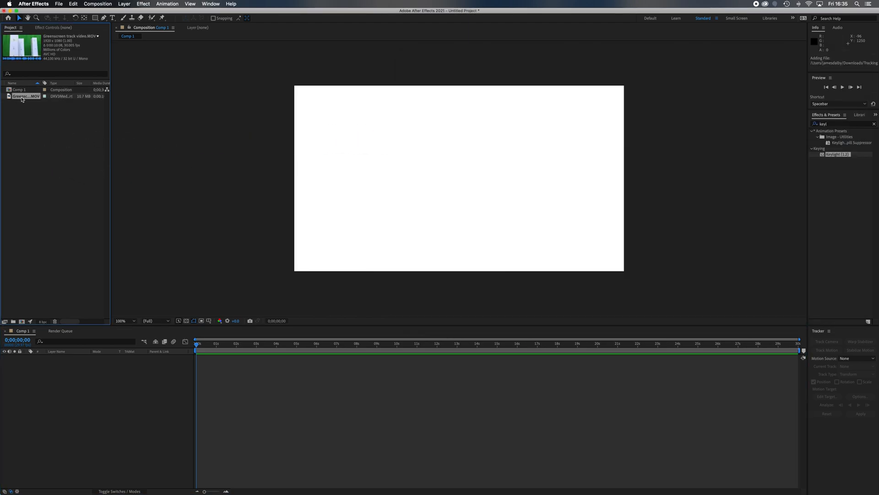
{"action": "left_click_drag", "start_coordinate": [9, 97], "coordinate": [61, 381]}
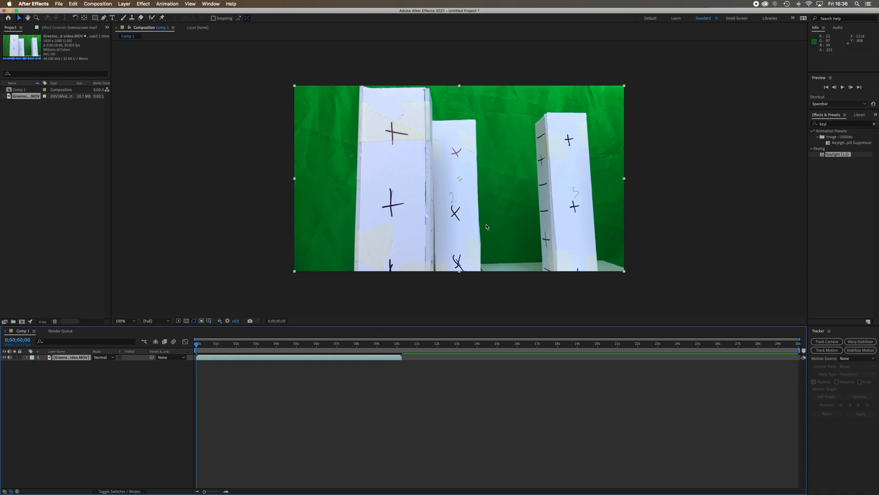
Set the work area's start to 0;00;02;07 and move the current time to 0;00;07;00.
{"action": "left_click_drag", "start_coordinate": [196, 346], "coordinate": [241, 356]}
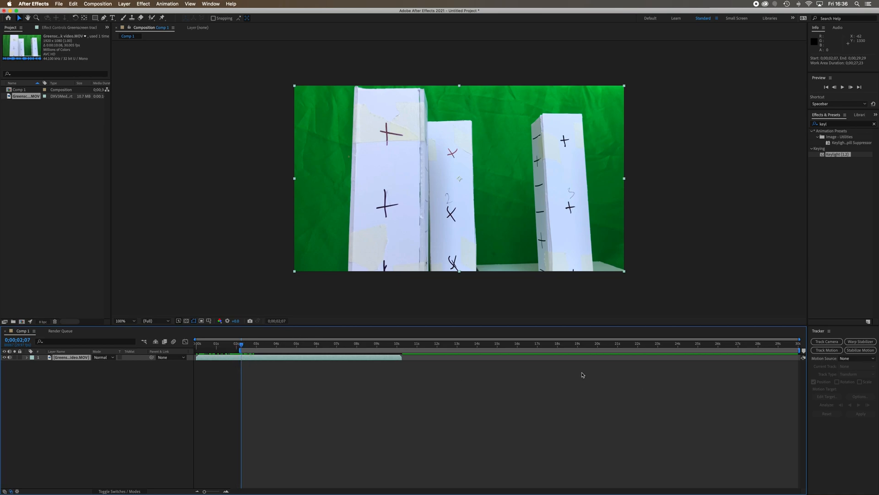
{"action": "left_click_drag", "start_coordinate": [244, 348], "coordinate": [340, 354]}
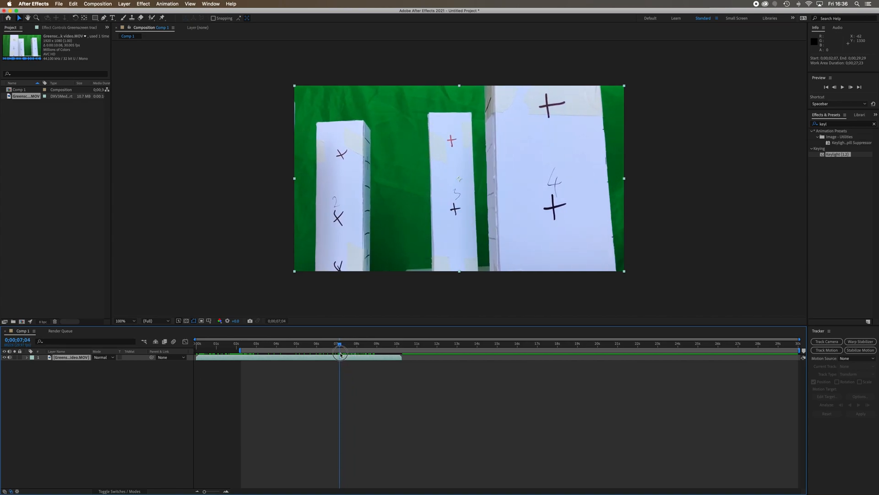
{"action": "left_click_drag", "start_coordinate": [340, 354], "coordinate": [338, 354]}
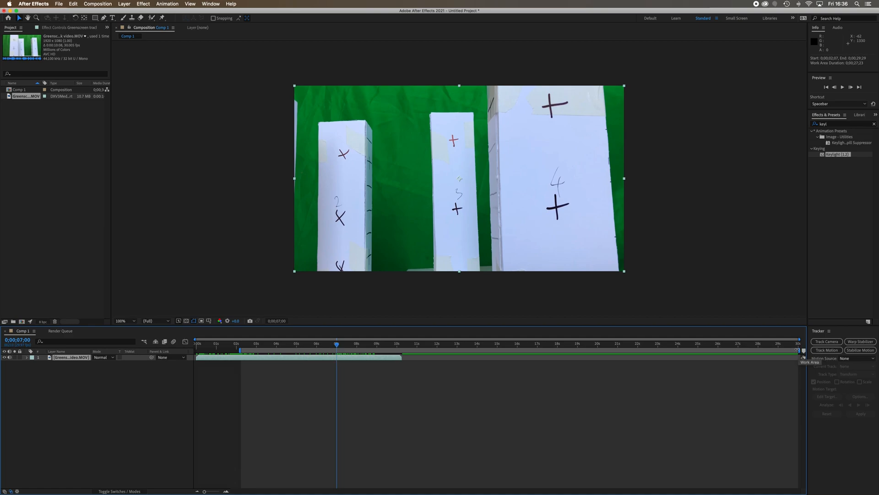
{"action": "mouse_move", "coordinate": [804, 351]}
{"action": "left_mouse_down"}
{"action": "mouse_move", "coordinate": [735, 350]}
{"action": "mouse_move", "coordinate": [803, 356]}
{"action": "left_mouse_up"}
{"action": "left_click_drag", "start_coordinate": [802, 351], "coordinate": [762, 357]}
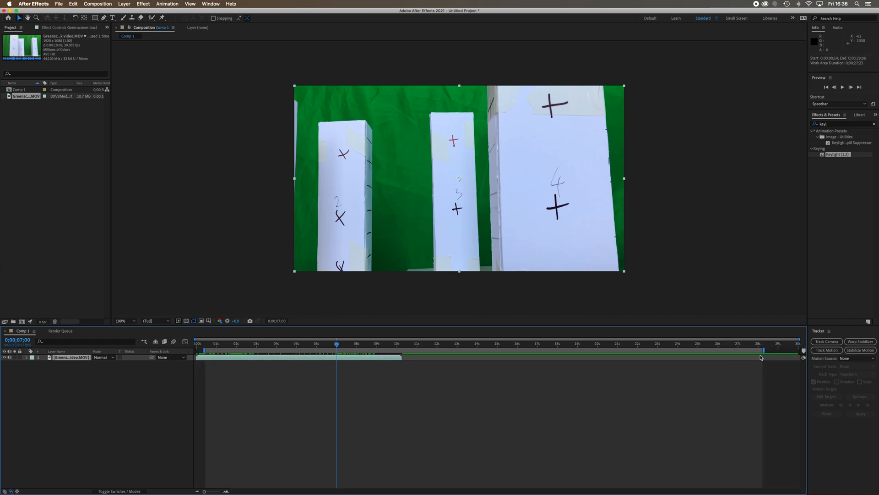
{"action": "key", "text": "super+z"}
Set the work area's end to 0;00;06;29 and play back part of the shortened range.
{"action": "left_click_drag", "start_coordinate": [800, 350], "coordinate": [339, 386]}
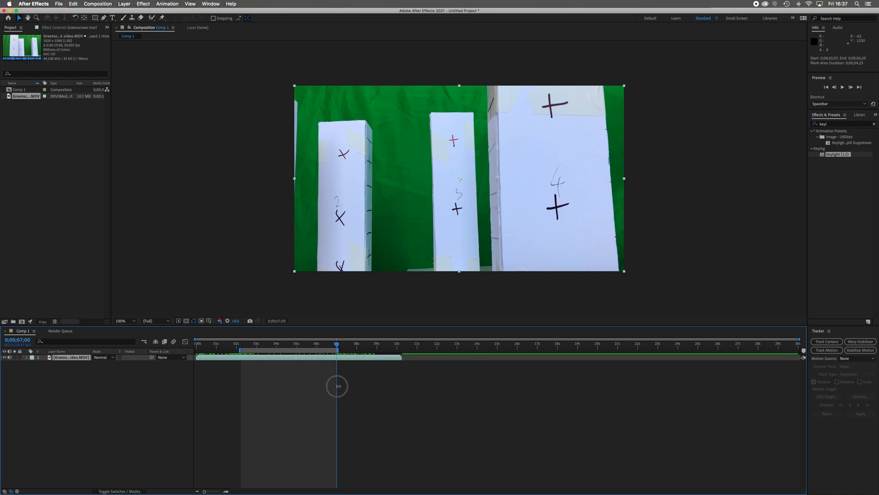
{"action": "left_click", "coordinate": [253, 344]}
{"action": "key", "text": "space"}
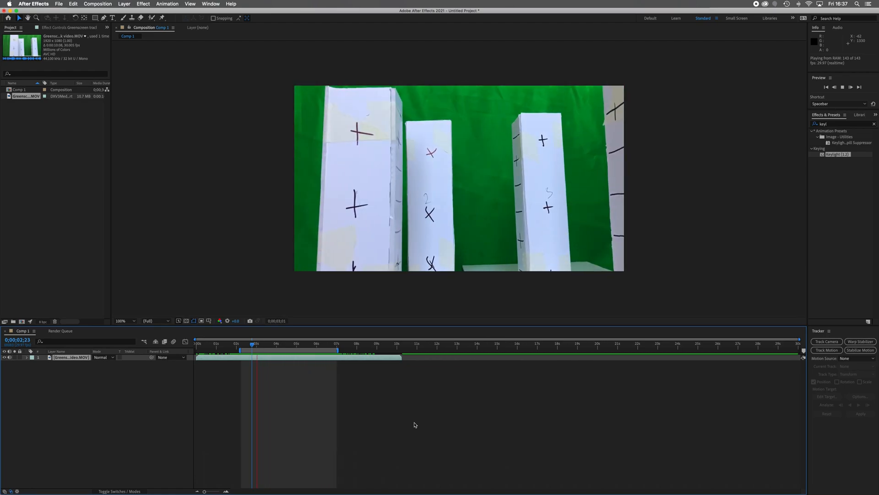
{"action": "key", "text": "space"}
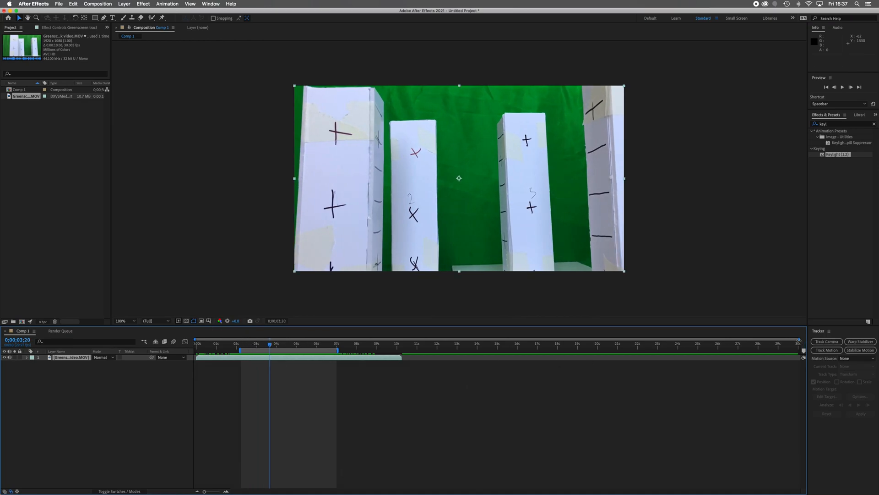
Start a Track Motion tracker on the Greenscreen track video layer.
{"action": "left_click_drag", "start_coordinate": [799, 339], "coordinate": [371, 339]}
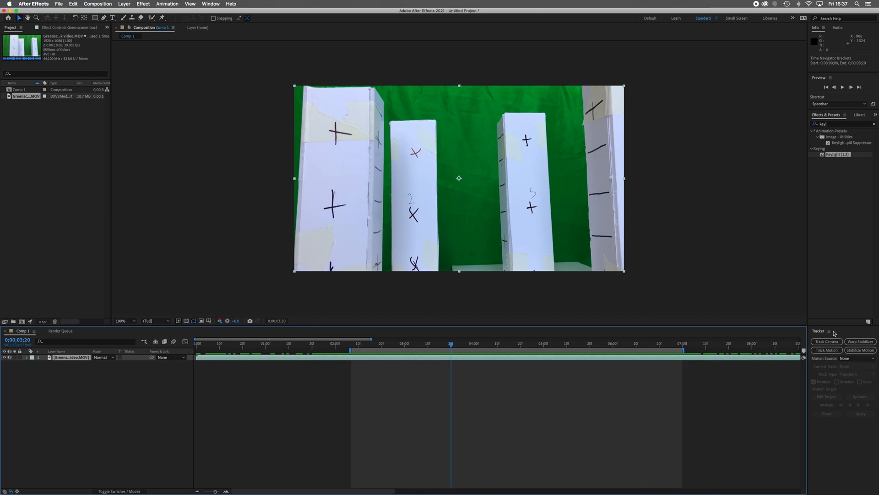
{"action": "left_click", "coordinate": [211, 4]}
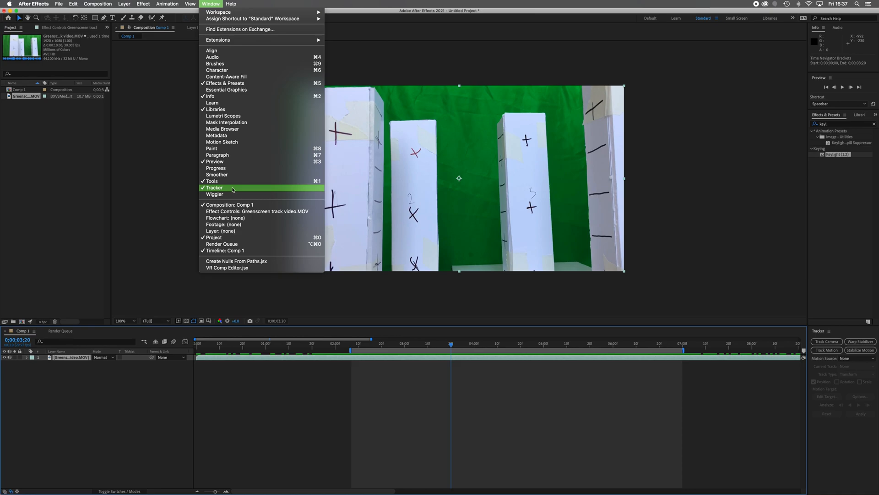
{"action": "left_click", "coordinate": [211, 3]}
{"action": "left_click", "coordinate": [827, 350]}
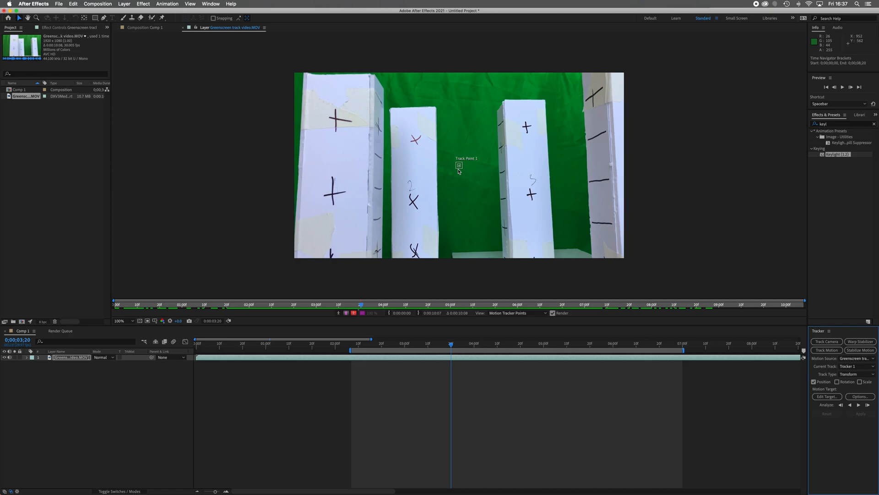
Place Track Point 1 on the red cross of building 2 and enlarge its feature and search regions to cover the marker.
{"action": "scroll", "coordinate": [459, 171], "scroll_direction": "up", "scroll_amount": 2}
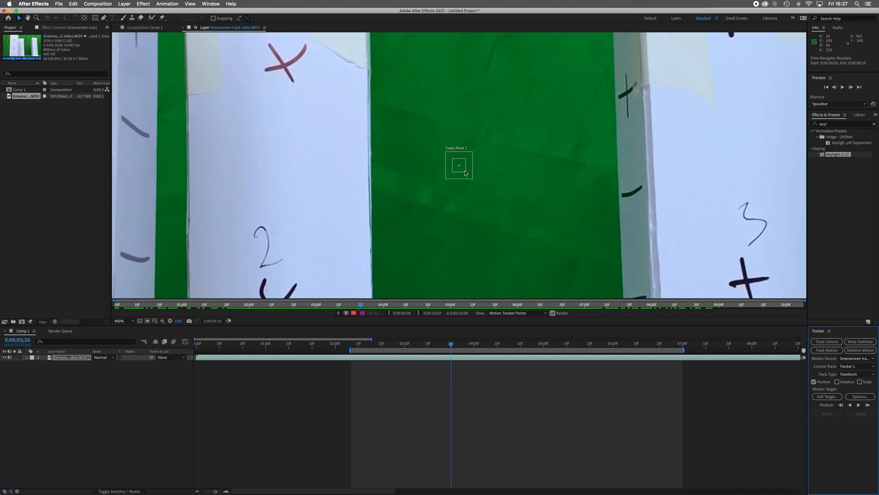
{"action": "left_click_drag", "start_coordinate": [464, 168], "coordinate": [292, 73]}
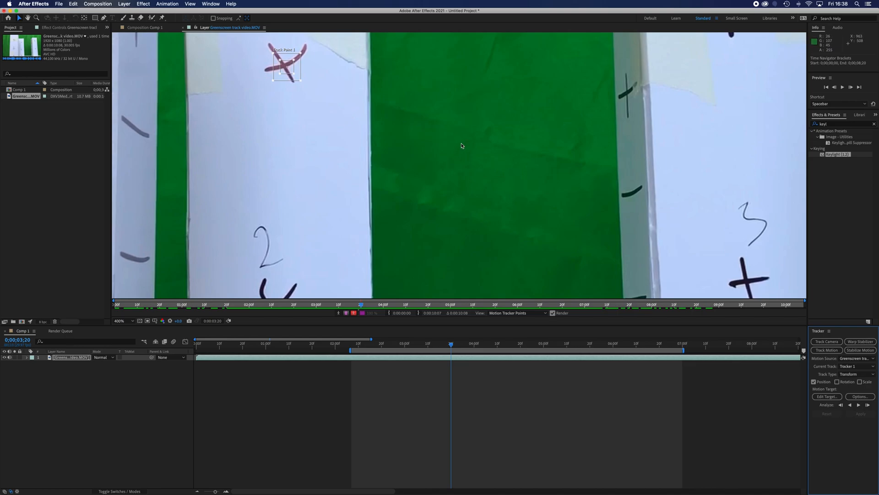
{"action": "key", "text": "h"}
{"action": "left_click_drag", "start_coordinate": [335, 104], "coordinate": [445, 195]}
{"action": "key", "text": "v"}
{"action": "left_click_drag", "start_coordinate": [404, 168], "coordinate": [422, 187]}
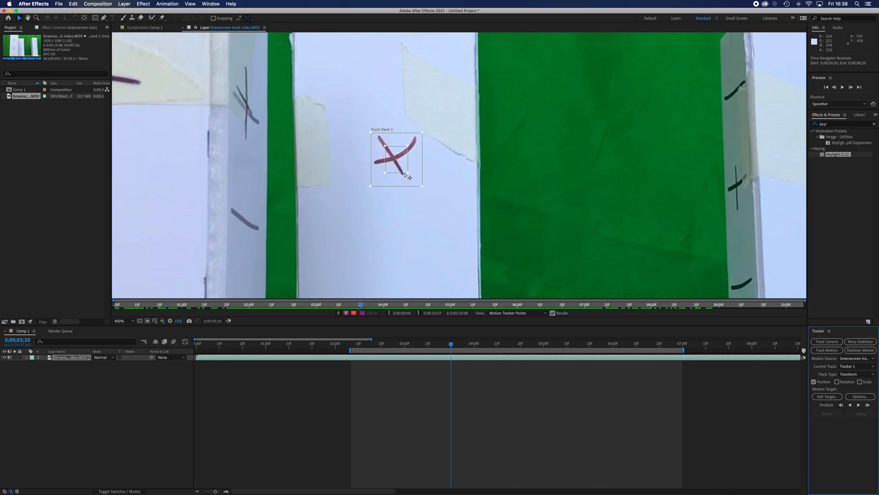
{"action": "left_click_drag", "start_coordinate": [408, 173], "coordinate": [407, 171]}
{"action": "scroll", "coordinate": [395, 162], "scroll_direction": "up", "scroll_amount": 2}
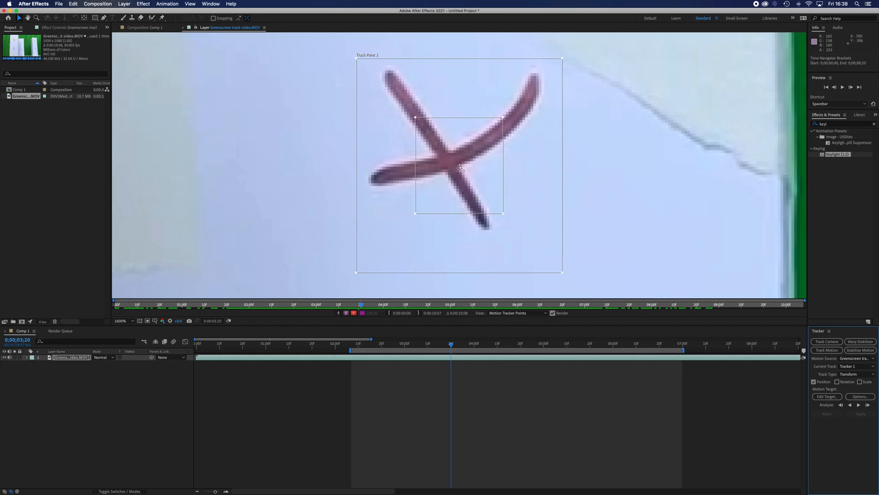
{"action": "scroll", "coordinate": [462, 166], "scroll_direction": "down", "scroll_amount": 4}
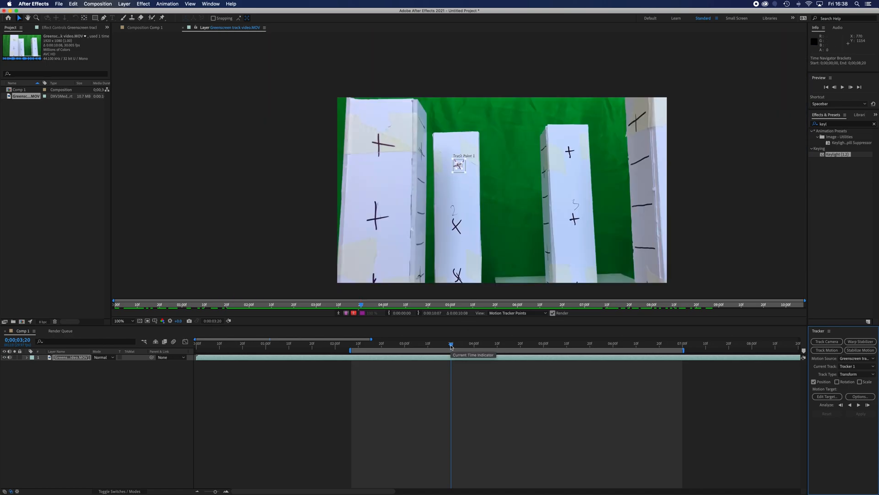
At 0;00;02;07, move the track point back onto building 2's red cross and analyze forward to 0;00;07;13.
{"action": "left_click_drag", "start_coordinate": [451, 346], "coordinate": [351, 362]}
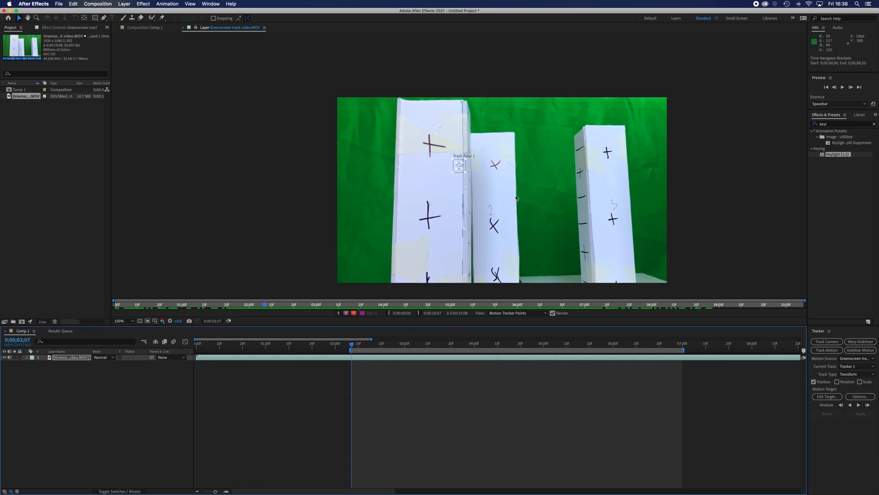
{"action": "scroll", "coordinate": [463, 167], "scroll_direction": "up", "scroll_amount": 2}
{"action": "left_click_drag", "start_coordinate": [462, 172], "coordinate": [534, 171]}
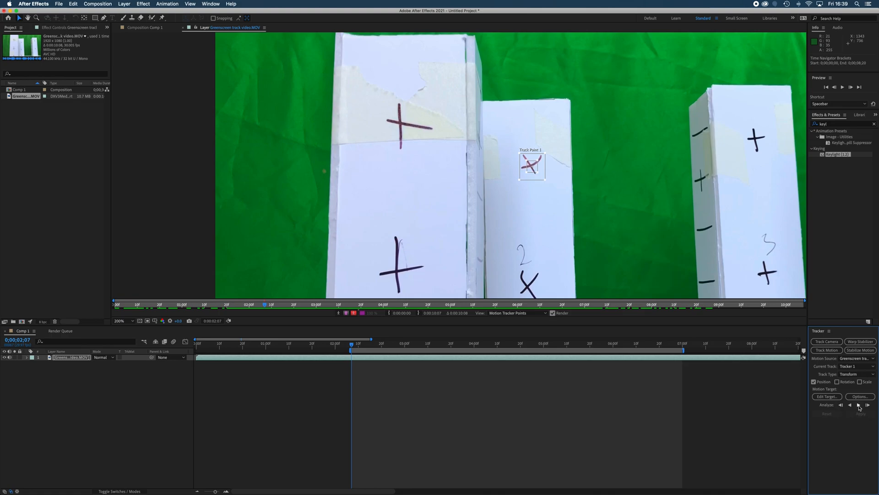
{"action": "left_click", "coordinate": [860, 406]}
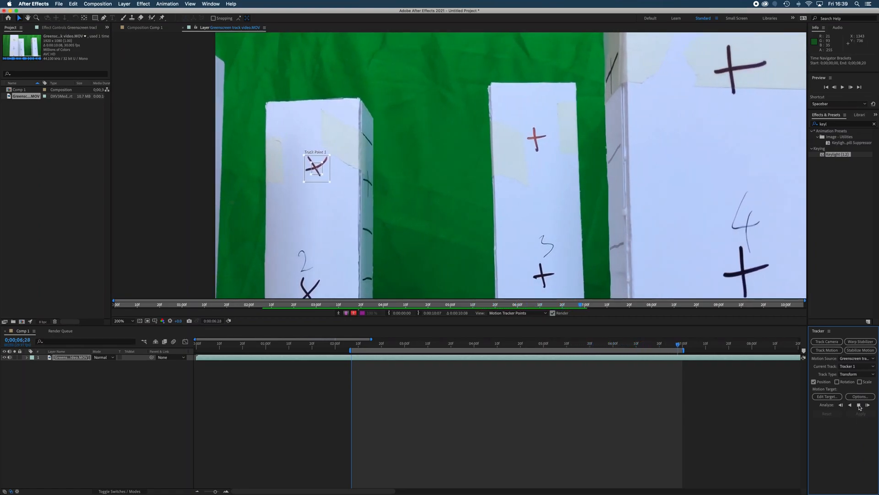
{"action": "left_click", "coordinate": [859, 405]}
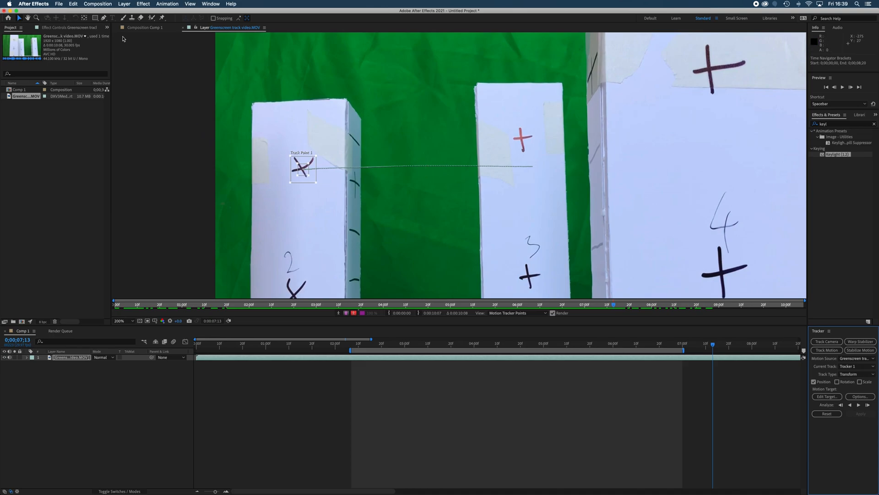
Add a null object to Comp 1 and rename it Building 2.
{"action": "left_click", "coordinate": [127, 5]}
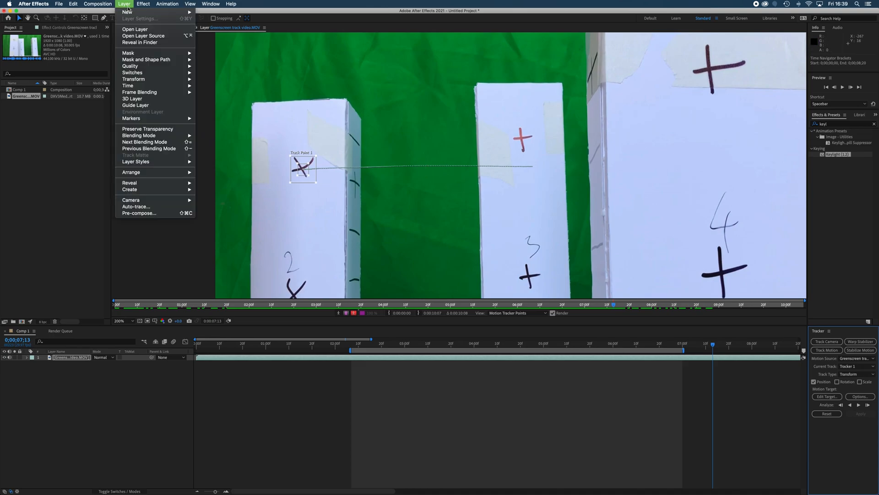
{"action": "mouse_move", "coordinate": [130, 12]}
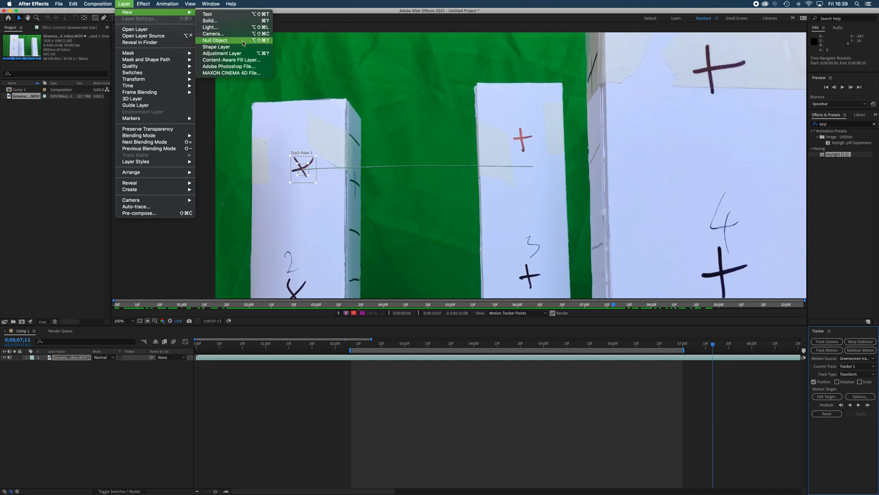
{"action": "left_click", "coordinate": [244, 43]}
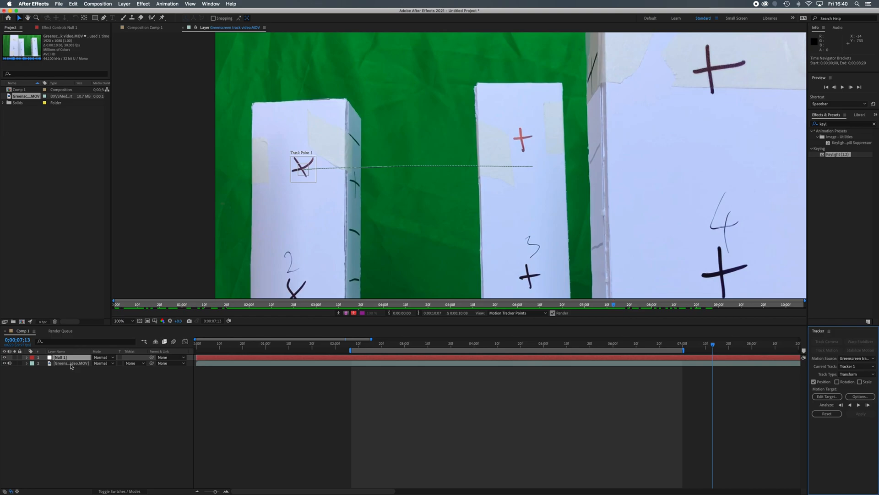
{"action": "right_click", "coordinate": [74, 357]}
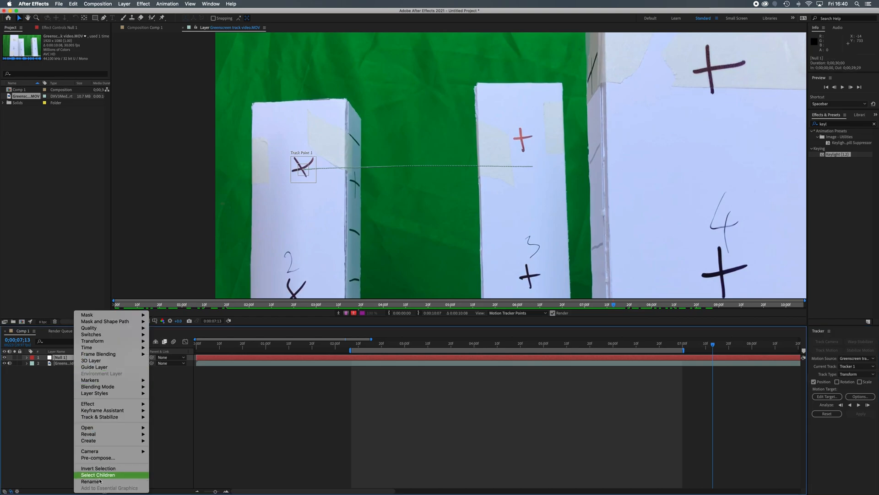
{"action": "left_click", "coordinate": [106, 482]}
{"action": "type", "text": "Building 2"}
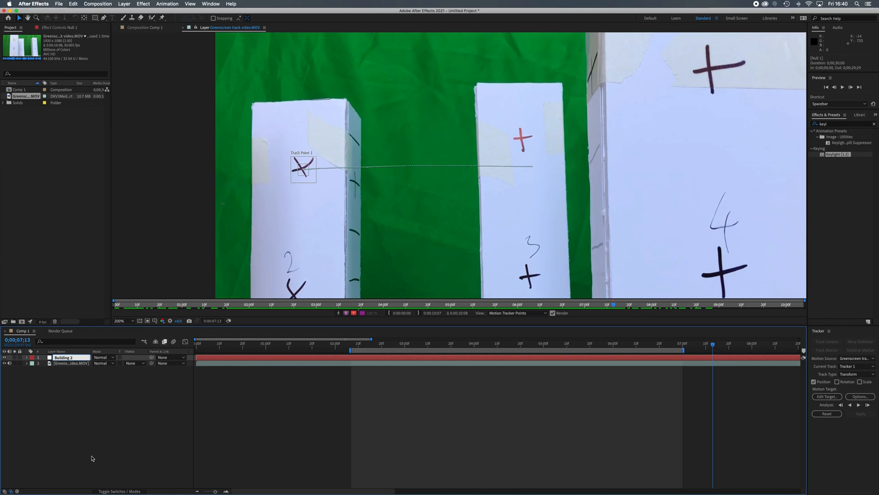
{"action": "key", "text": "Return"}
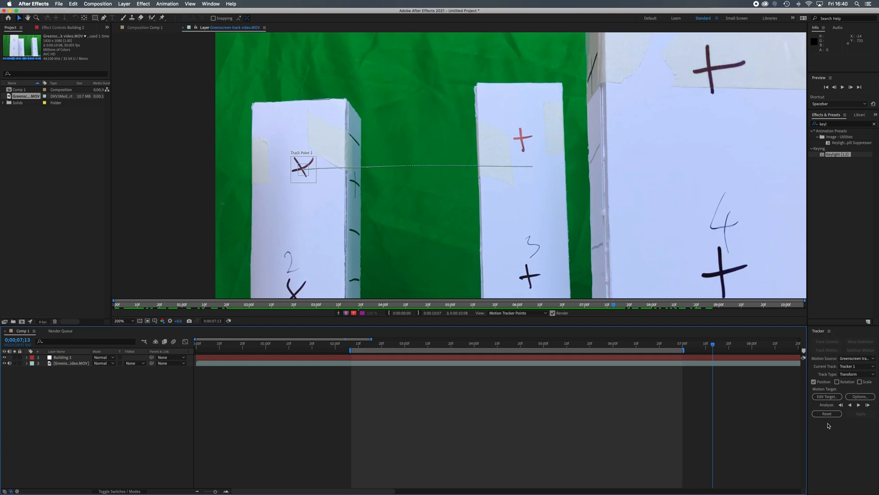
Set the tracker's motion target to the Building 2 null and apply the tracking data to it.
{"action": "left_click", "coordinate": [832, 398]}
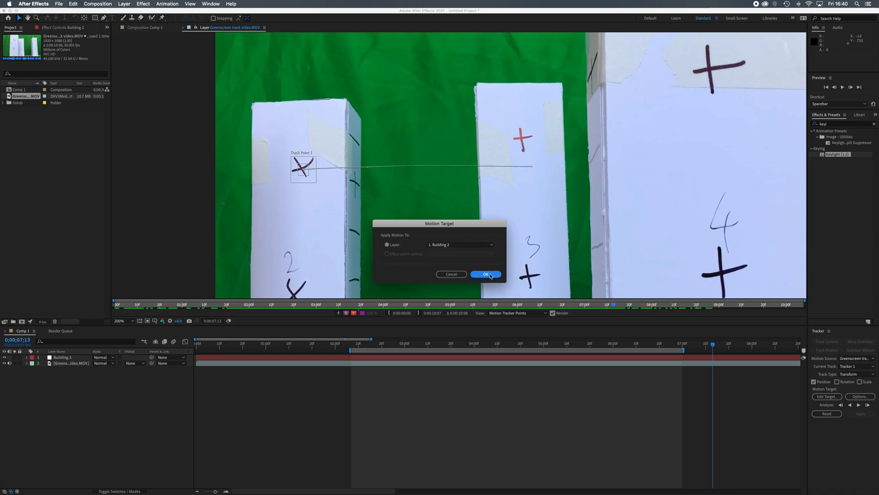
{"action": "left_click", "coordinate": [486, 274]}
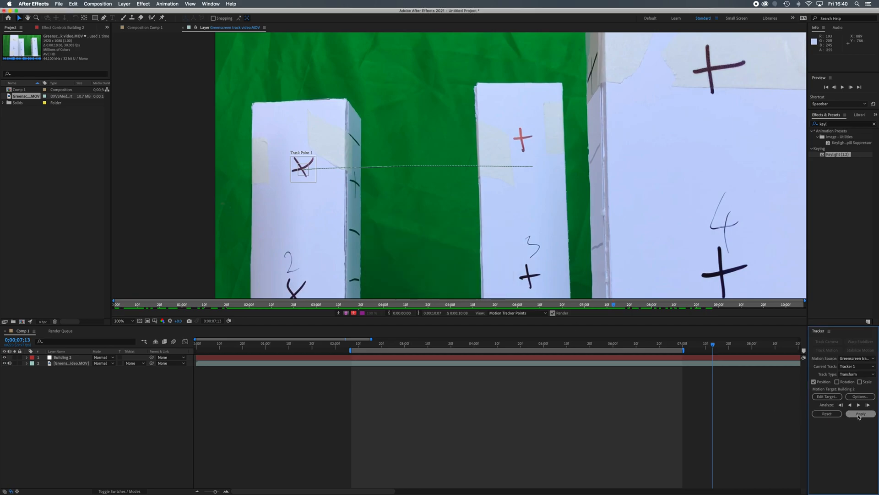
{"action": "left_click", "coordinate": [859, 415]}
{"action": "left_click", "coordinate": [455, 265]}
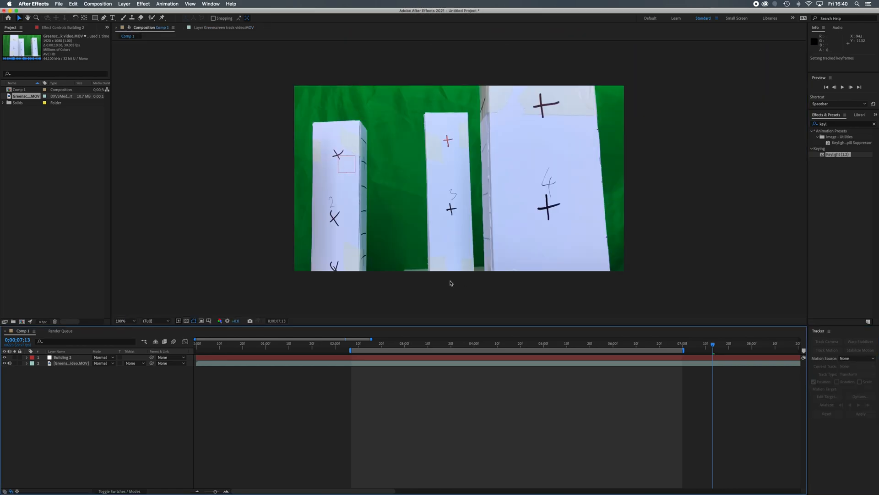
Play back and scrub Comp 1 from 0;00;02;07 to check how the Building 2 null follows its marker.
{"action": "left_click", "coordinate": [351, 343]}
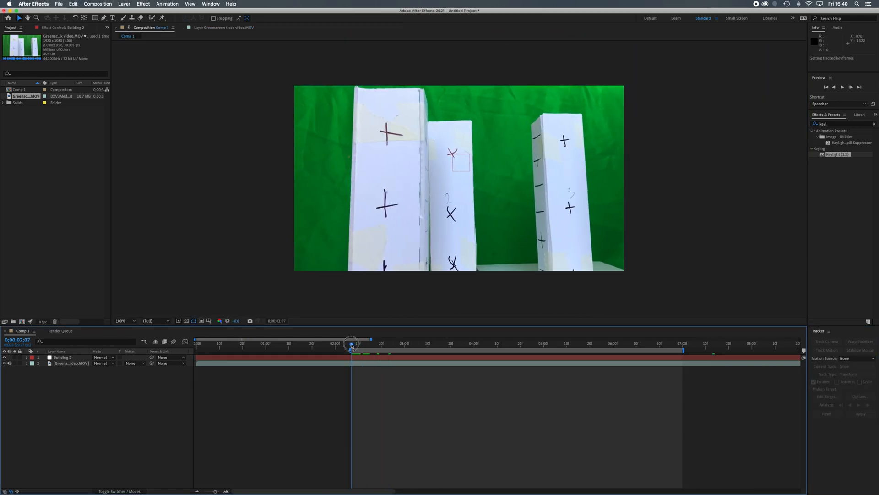
{"action": "key", "text": "space"}
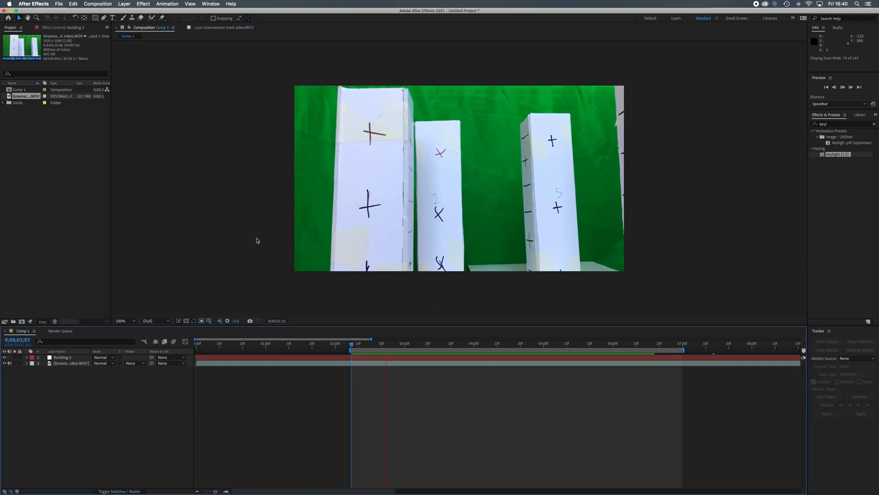
{"action": "left_click", "coordinate": [495, 344]}
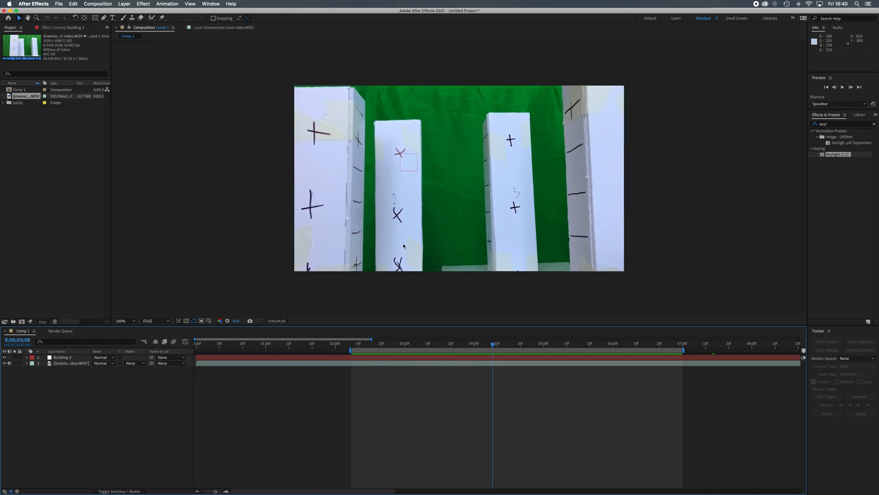
{"action": "left_click_drag", "start_coordinate": [493, 346], "coordinate": [405, 352]}
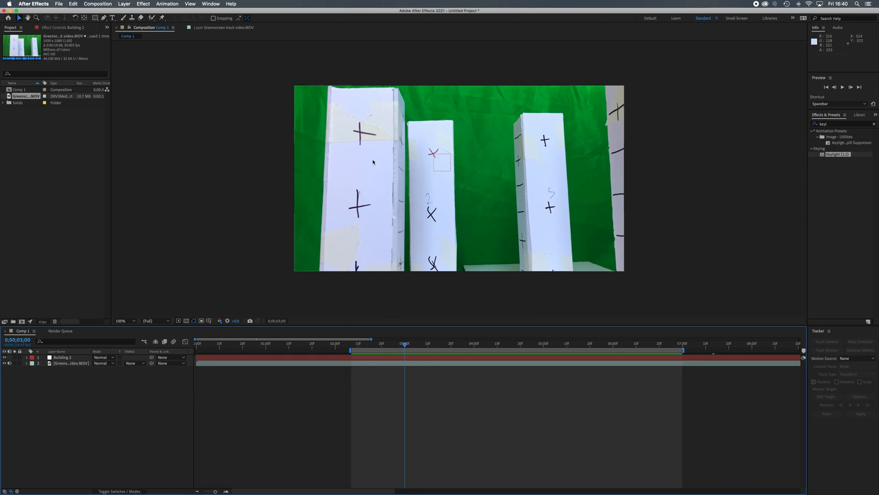
At 0;00;02;07, start a second Track Motion tracker on the Greenscreen track video layer and fit its track point to building 1's lower cross.
{"action": "left_click_drag", "start_coordinate": [405, 345], "coordinate": [351, 353]}
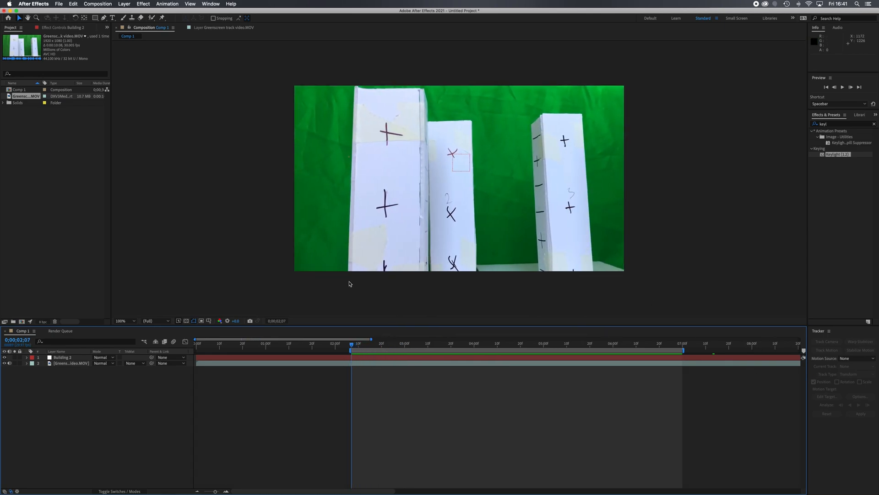
{"action": "left_click", "coordinate": [68, 363]}
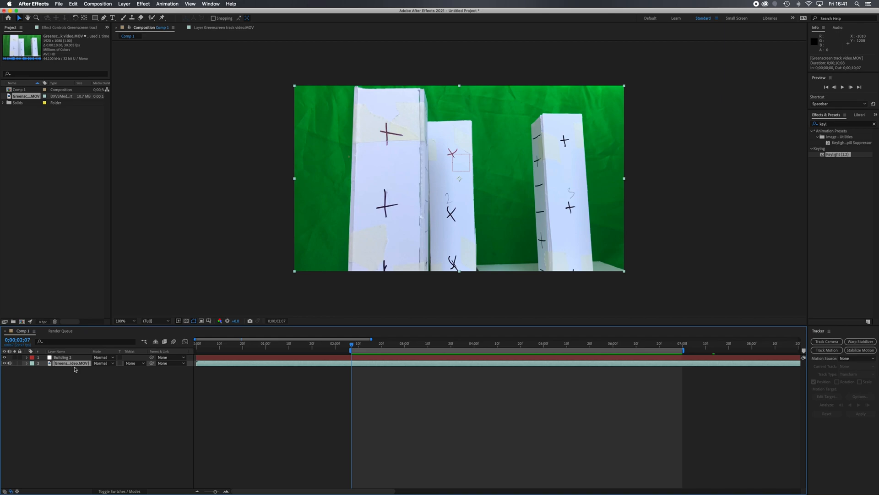
{"action": "left_click", "coordinate": [827, 350]}
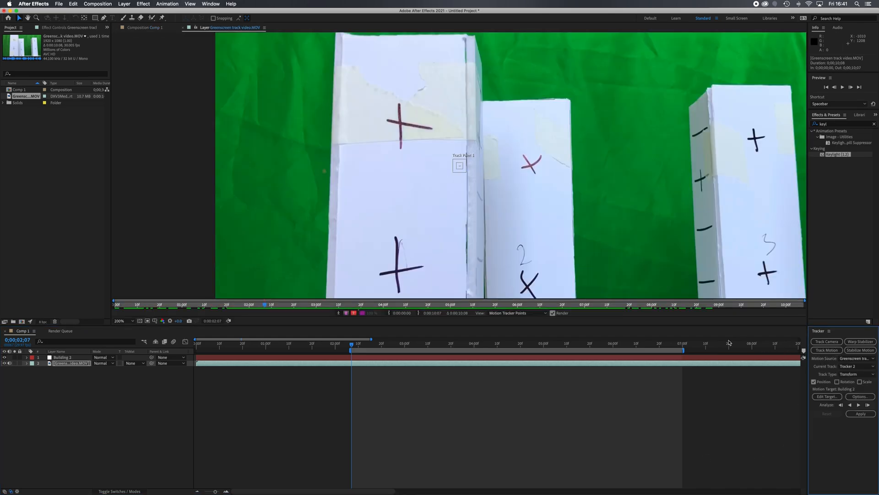
{"action": "left_click_drag", "start_coordinate": [462, 168], "coordinate": [422, 280]}
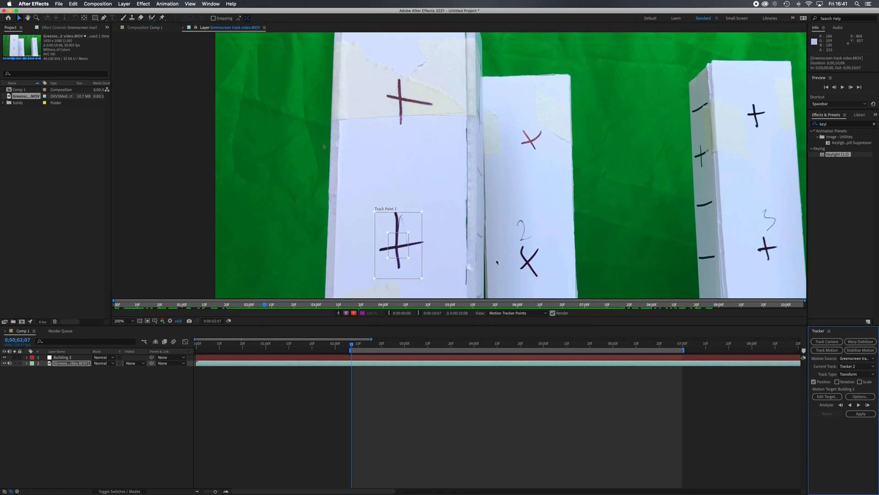
Analyze the building 1 marker forward, continuing frame by frame from 0;00;04;08 to 0;00;04;19, and undo the last analyzed frame.
{"action": "left_click", "coordinate": [859, 405]}
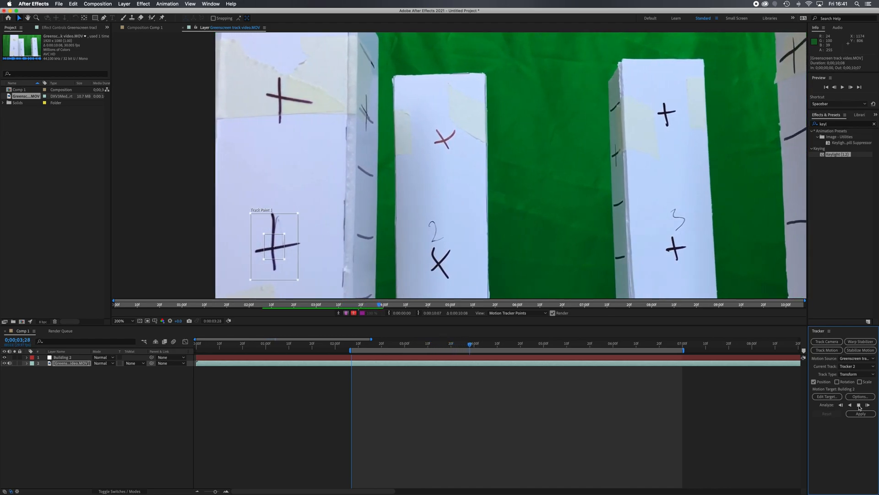
{"action": "left_click", "coordinate": [858, 405]}
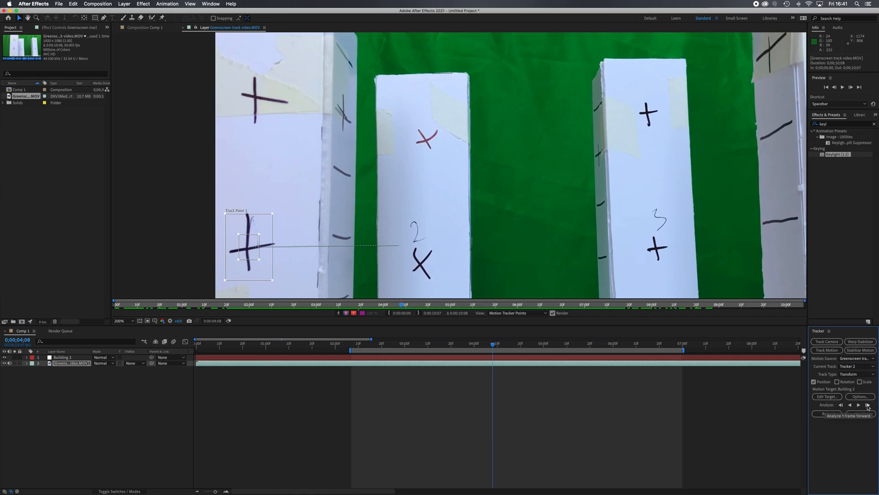
{"action": "left_click", "coordinate": [867, 405]}
{"action": "left_click", "coordinate": [868, 405]}
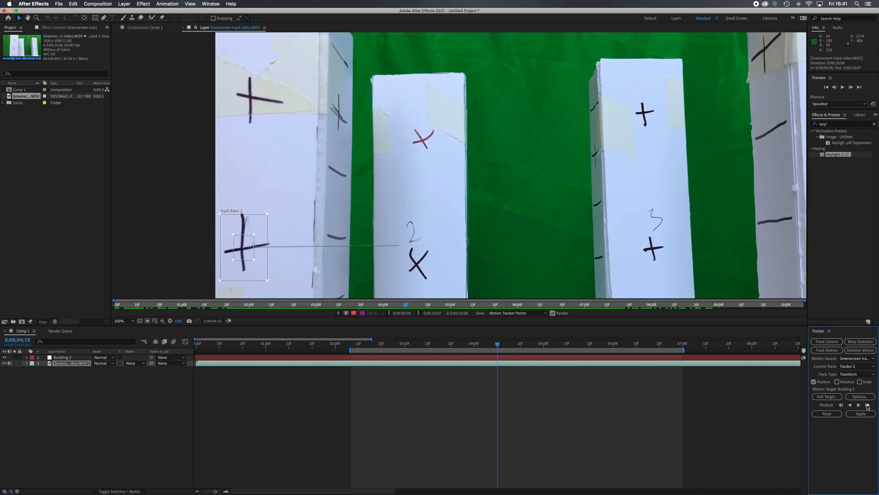
{"action": "left_click", "coordinate": [867, 405]}
{"action": "left_click", "coordinate": [867, 405]}
{"action": "left_click", "coordinate": [868, 405]}
{"action": "left_click", "coordinate": [868, 405]}
{"action": "left_click", "coordinate": [867, 406]}
{"action": "left_click", "coordinate": [867, 405]}
{"action": "left_click", "coordinate": [868, 406]}
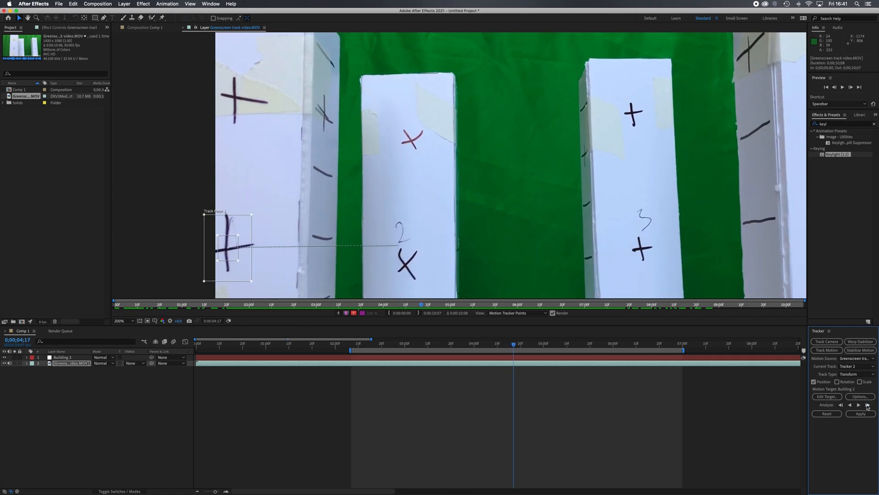
{"action": "left_click", "coordinate": [867, 405]}
{"action": "left_click", "coordinate": [867, 406]}
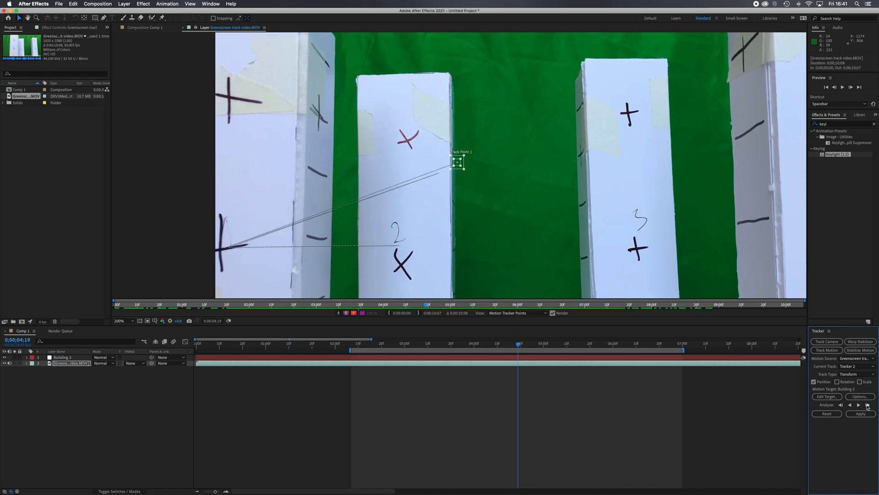
{"action": "key", "text": "super+z"}
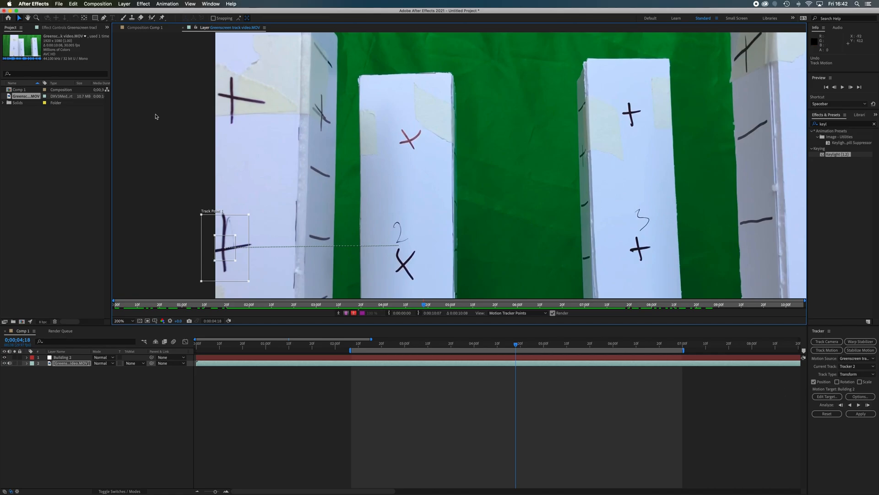
Add a null object to Comp 1 and rename it Building 1.
{"action": "left_click", "coordinate": [118, 5]}
{"action": "mouse_move", "coordinate": [130, 13]}
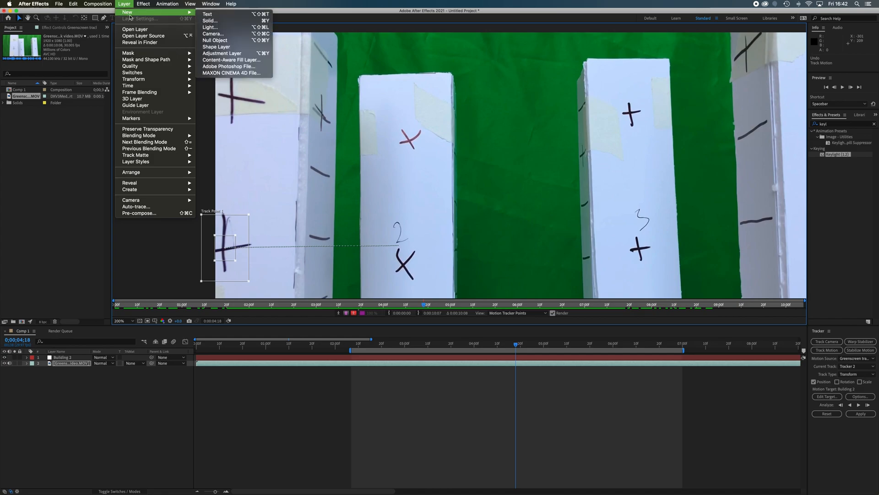
{"action": "left_click", "coordinate": [224, 40]}
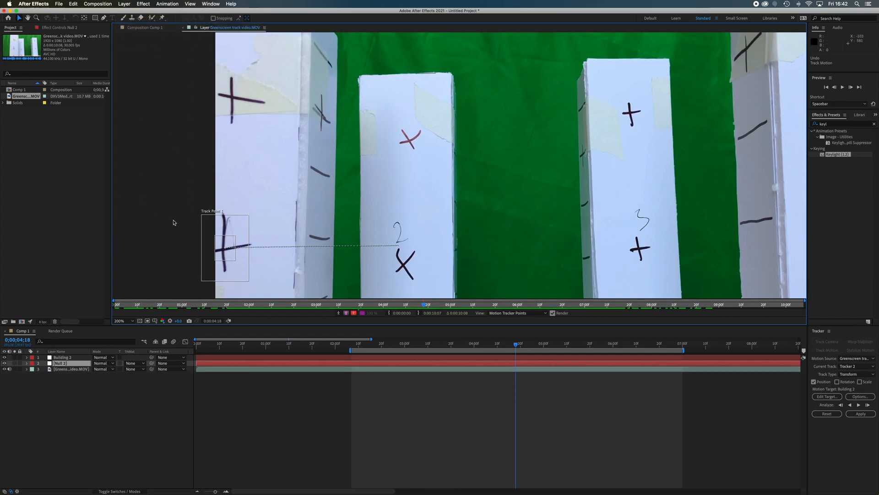
{"action": "right_click", "coordinate": [69, 363]}
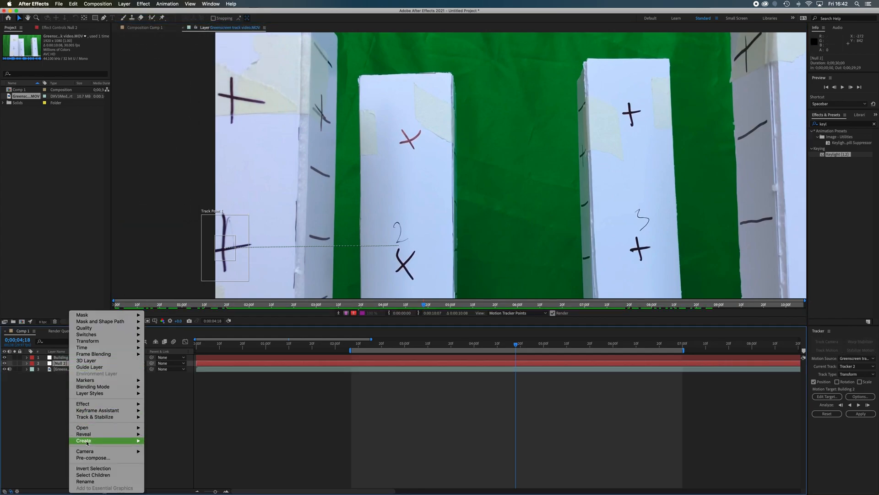
{"action": "left_click", "coordinate": [94, 481]}
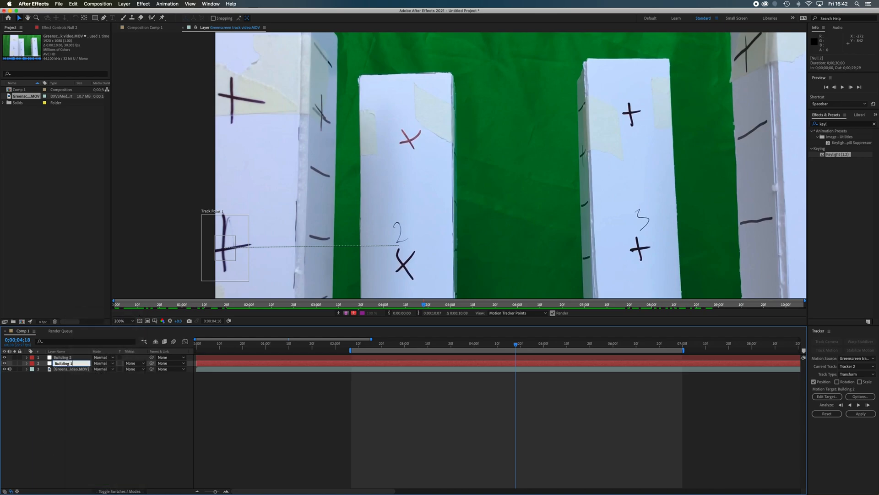
{"action": "left_click", "coordinate": [75, 415]}
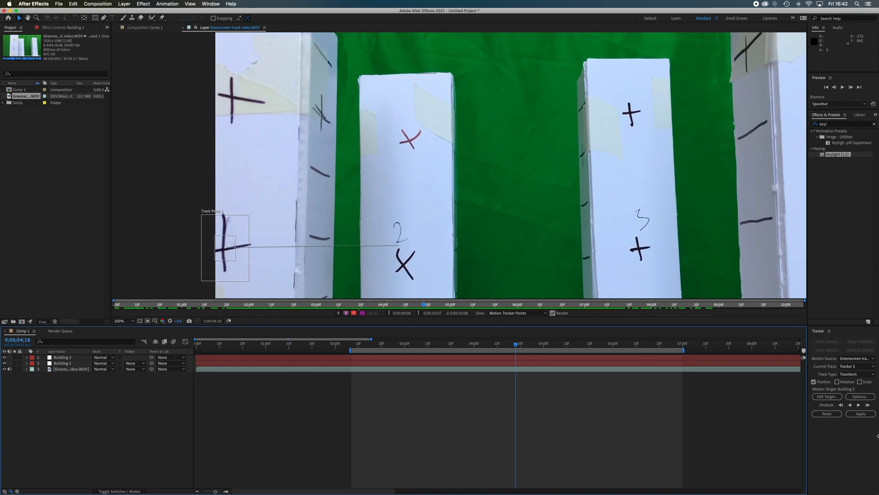
Set the tracker's motion target to the Building 1 null and apply the tracking data in X and Y.
{"action": "left_click", "coordinate": [827, 397]}
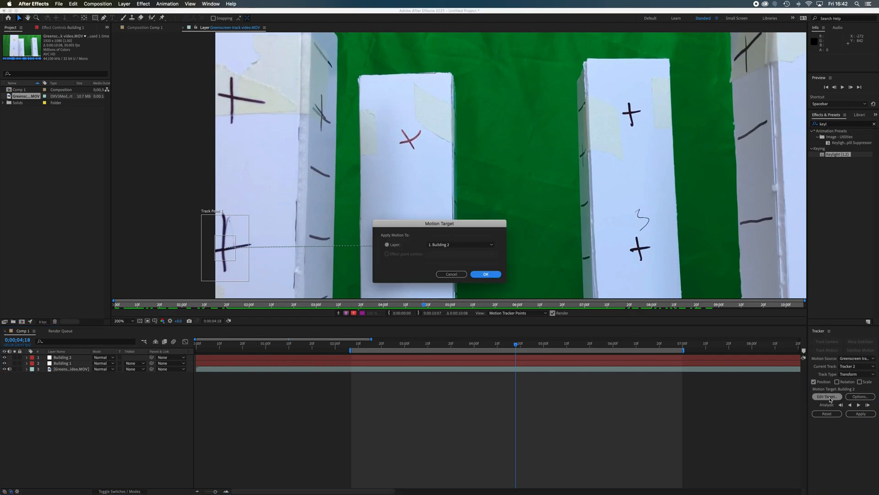
{"action": "left_click", "coordinate": [488, 246]}
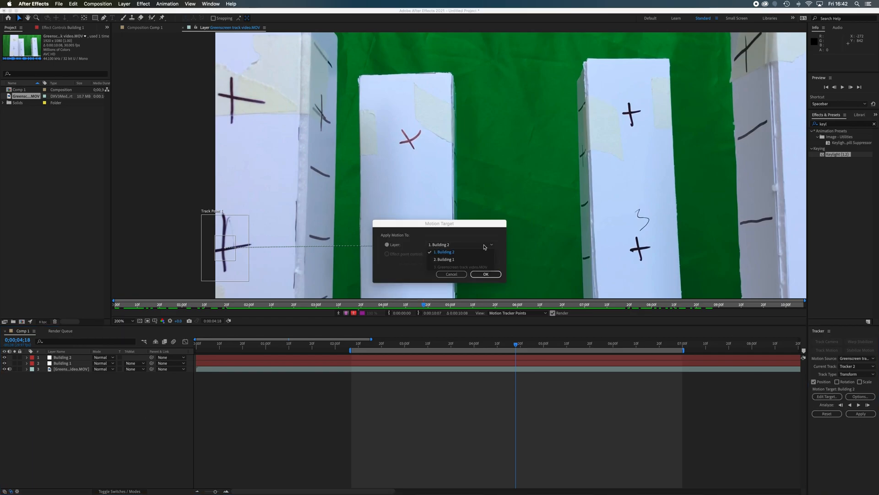
{"action": "left_click", "coordinate": [473, 260]}
{"action": "left_click", "coordinate": [487, 274]}
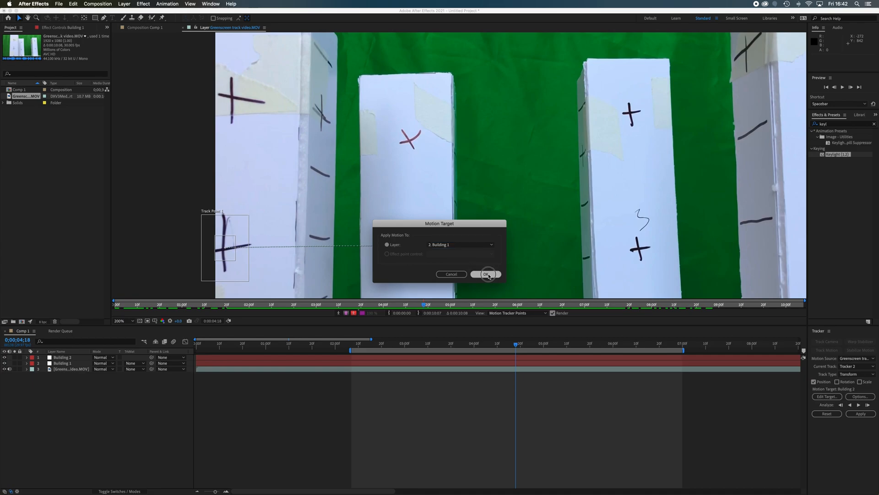
{"action": "left_click", "coordinate": [861, 414]}
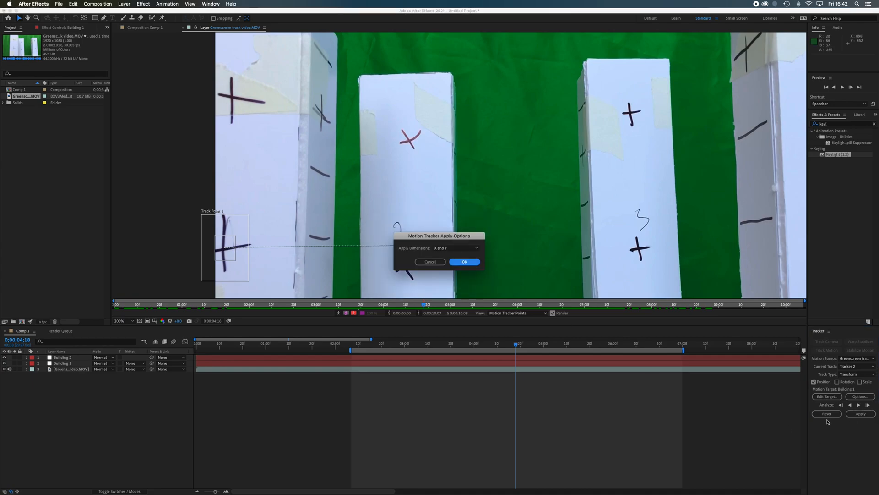
{"action": "left_click", "coordinate": [465, 262]}
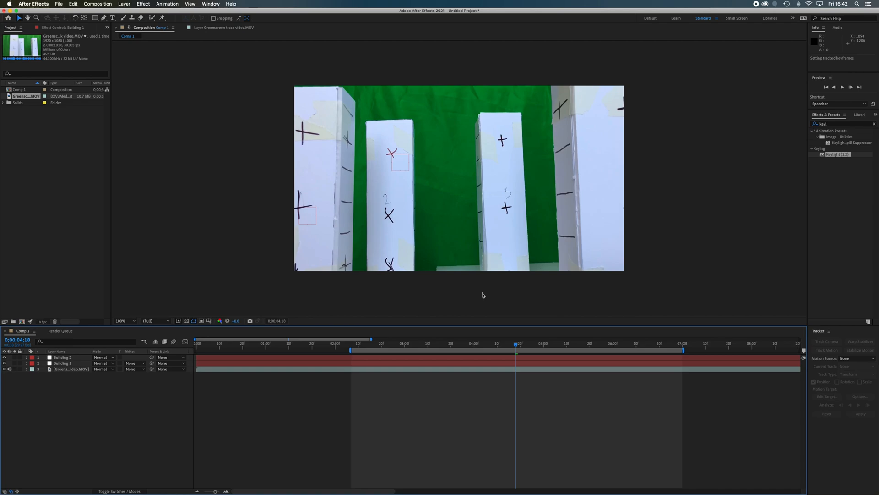
Scrub Comp 1 back to 0;00;02;07 to review how the Building 1 and Building 2 nulls follow their markers.
{"action": "left_click_drag", "start_coordinate": [517, 347], "coordinate": [351, 359]}
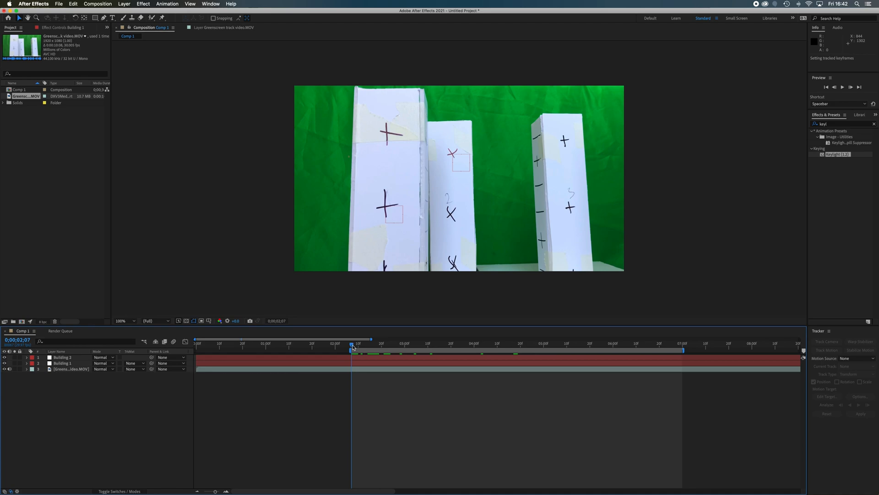
{"action": "left_click_drag", "start_coordinate": [353, 346], "coordinate": [352, 373]}
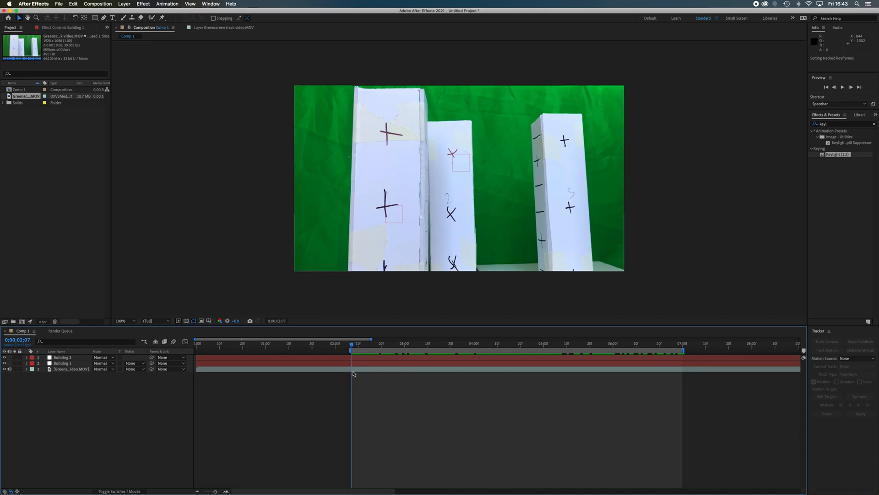